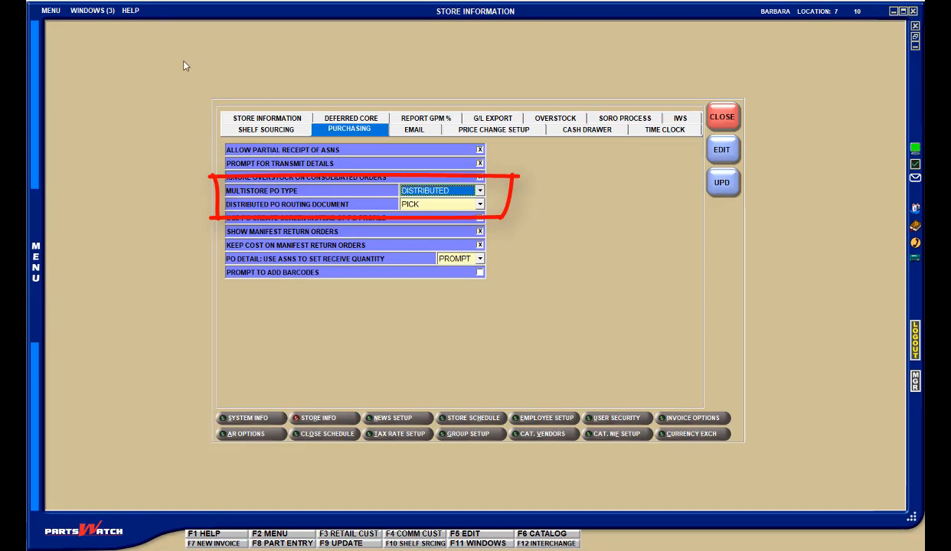
Step: Switch to the WIX supplier's order specifics and review the Multistore PO Type choices, keeping Use Store Default
left_click(91, 12)
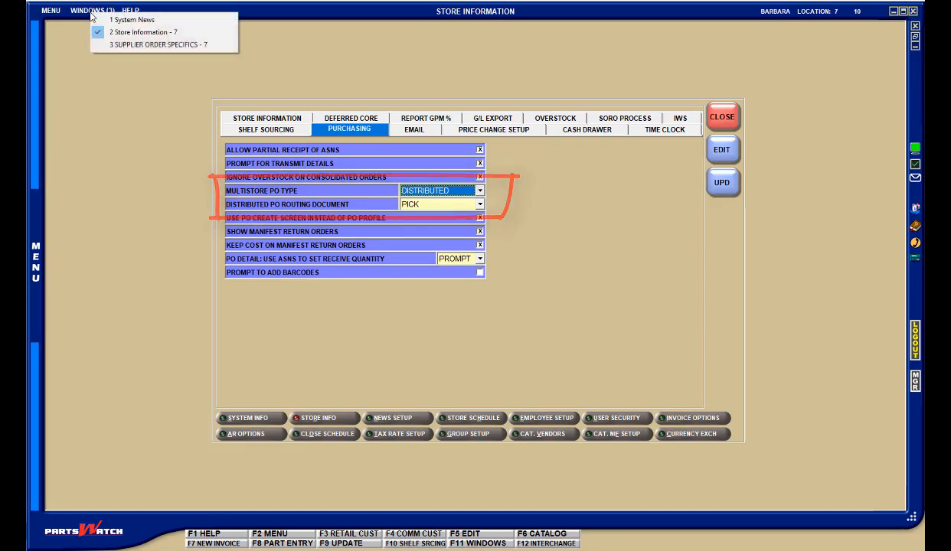
left_click(119, 44)
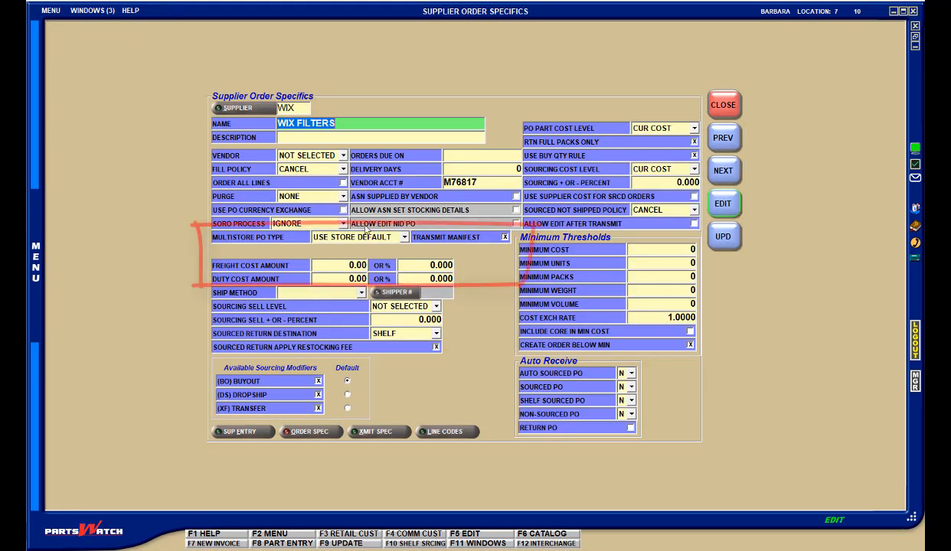
left_click(404, 237)
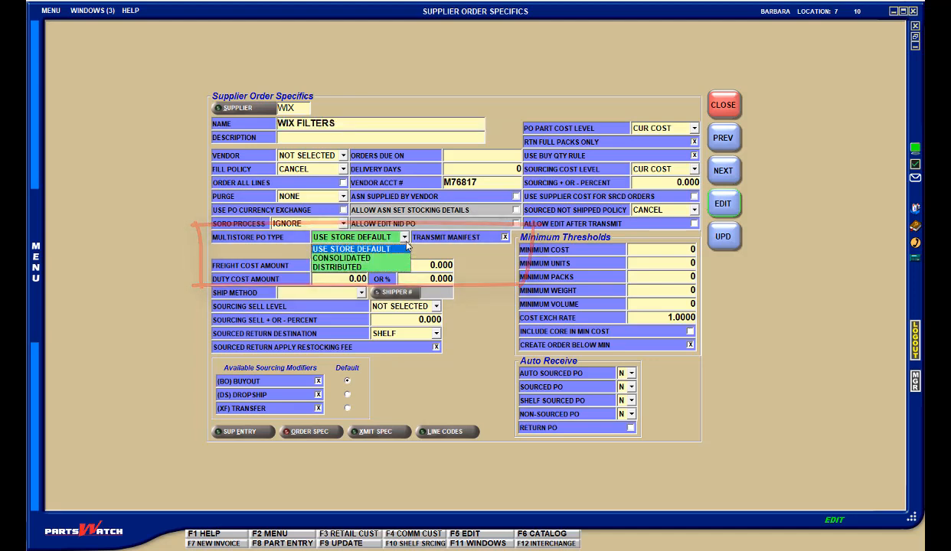
left_click(406, 249)
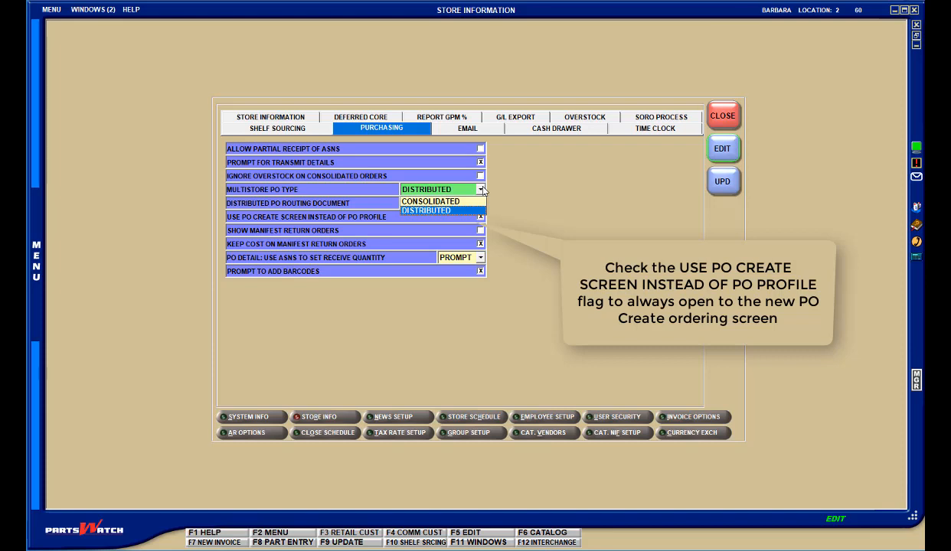
Step: Open purchase order creation and enter MOO as the supplier for a shelf purchase order
left_click(51, 9)
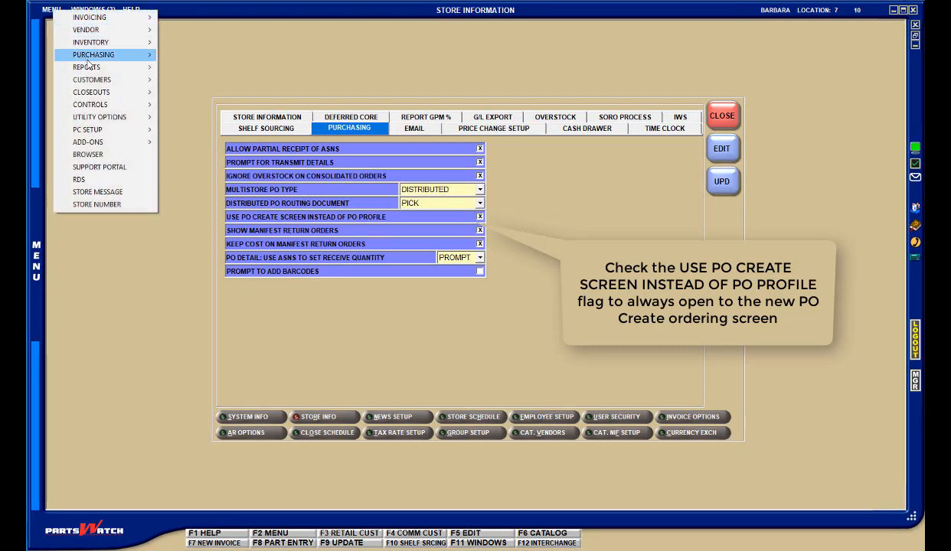
mouse_move(144, 59)
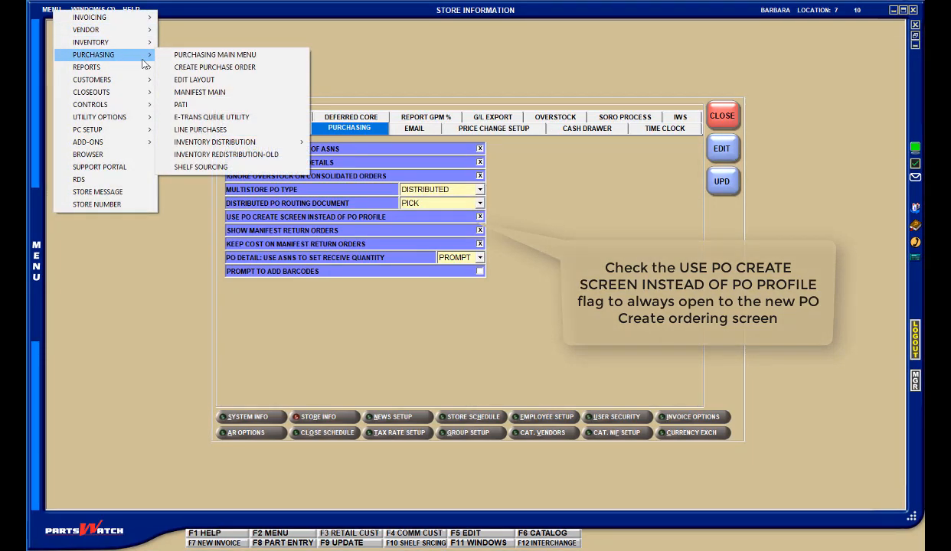
left_click(172, 55)
left_click(255, 101)
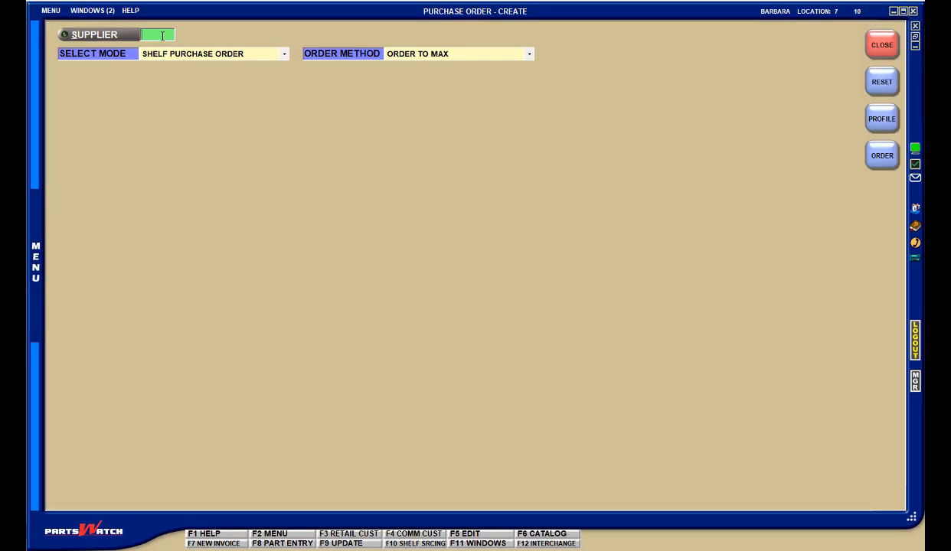
type("MOO")
key("Return")
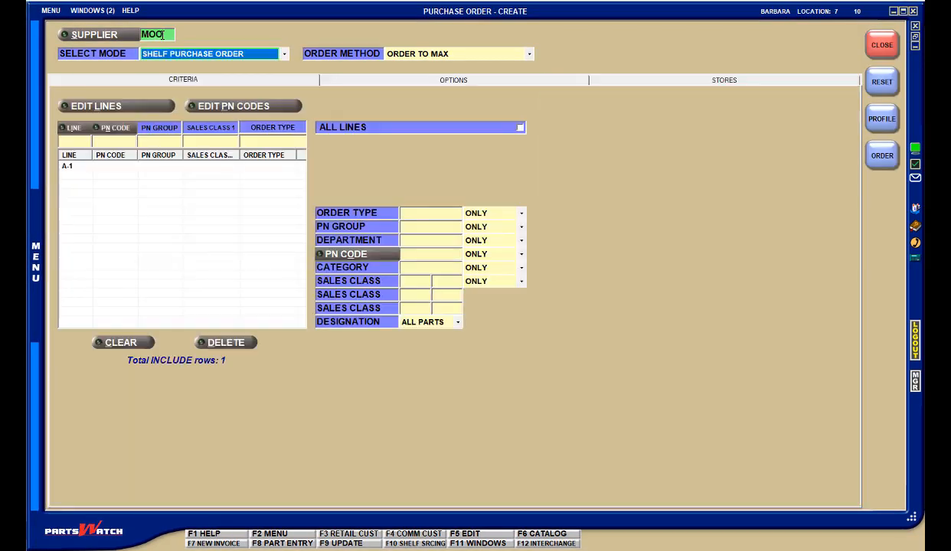
Step: Restrict the order criteria to order type 1 only and edit the stores included in the purchase order
left_click(435, 213)
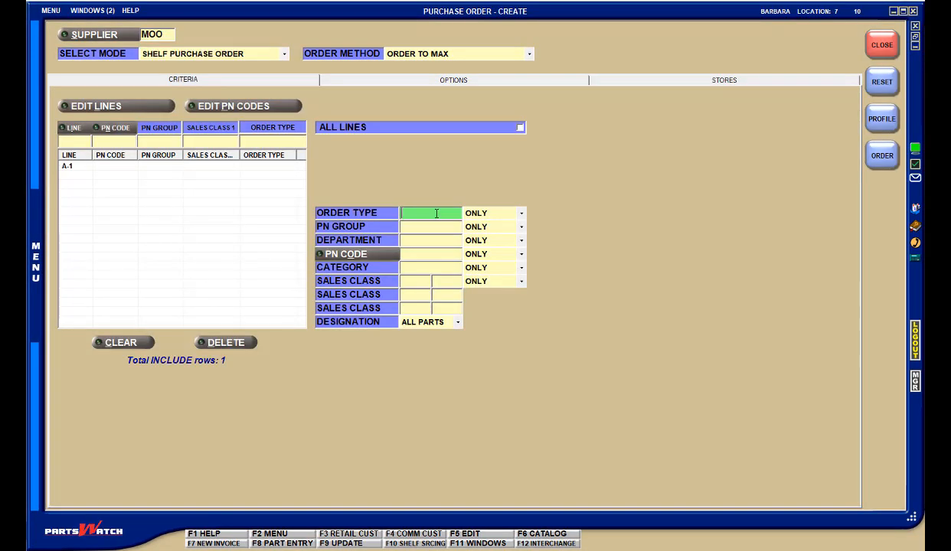
type("1")
key("Return")
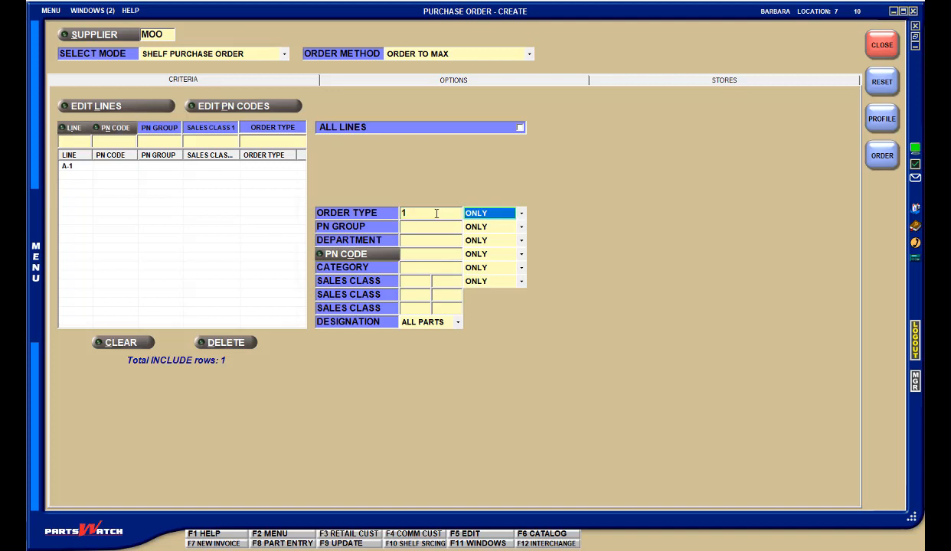
left_click(698, 82)
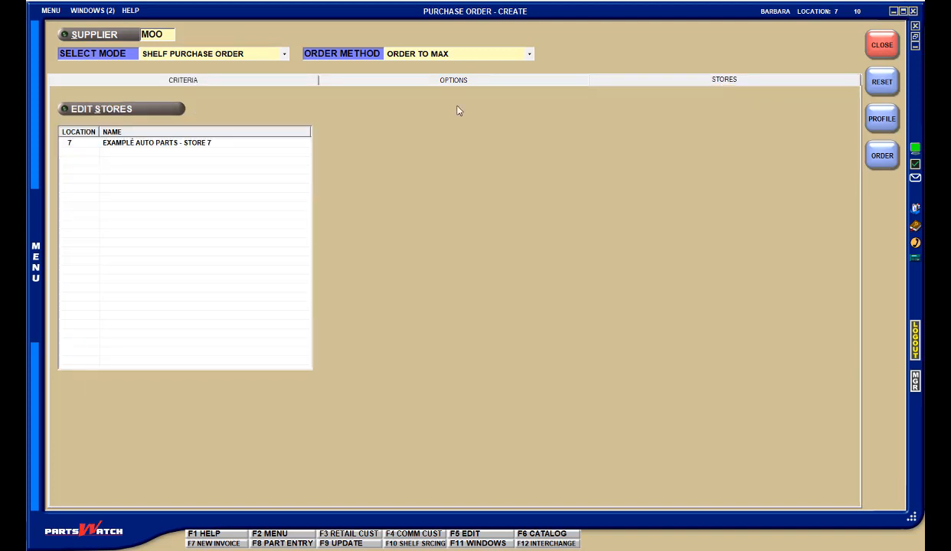
left_click(151, 107)
left_click(421, 372)
Step: Review the Multistore PO Type override choices in the order options, keeping Default
left_click(428, 82)
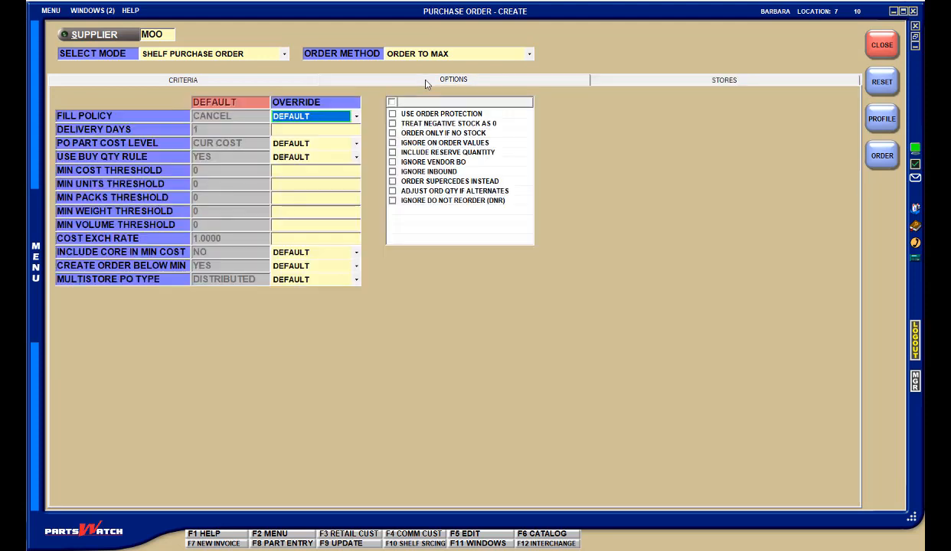
left_click(356, 279)
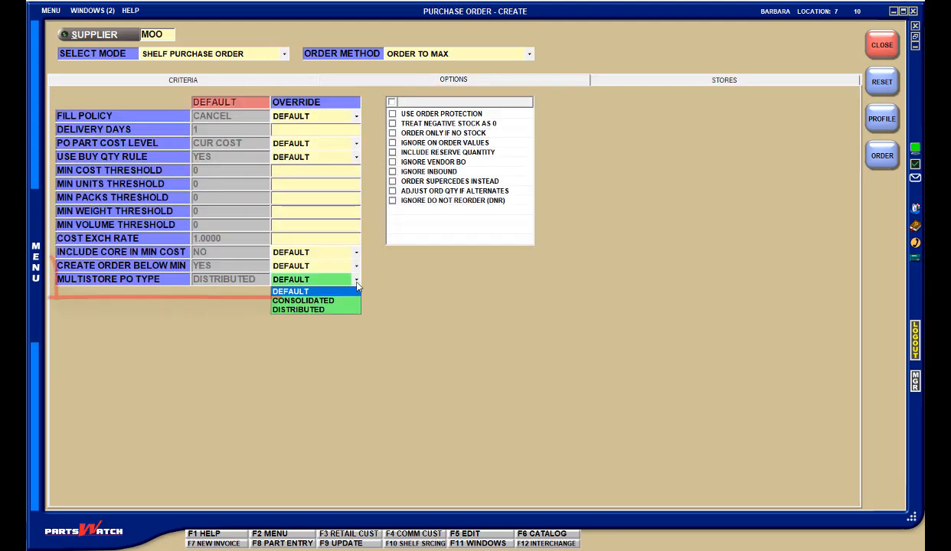
left_click(358, 289)
Step: Enable Ignore On Order Values, Ignore Vendor BO and Ignore Inbound, and create the order
left_click(391, 143)
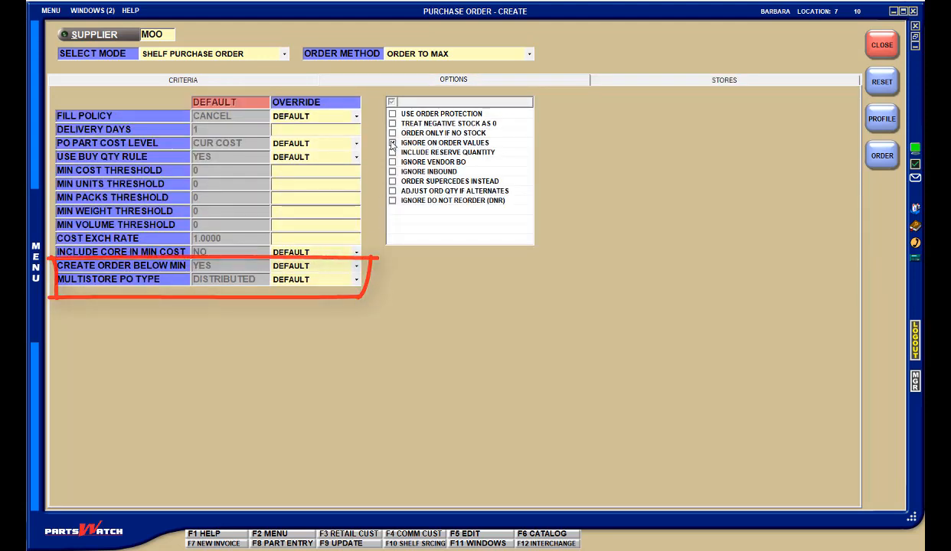
left_click(392, 162)
left_click(392, 172)
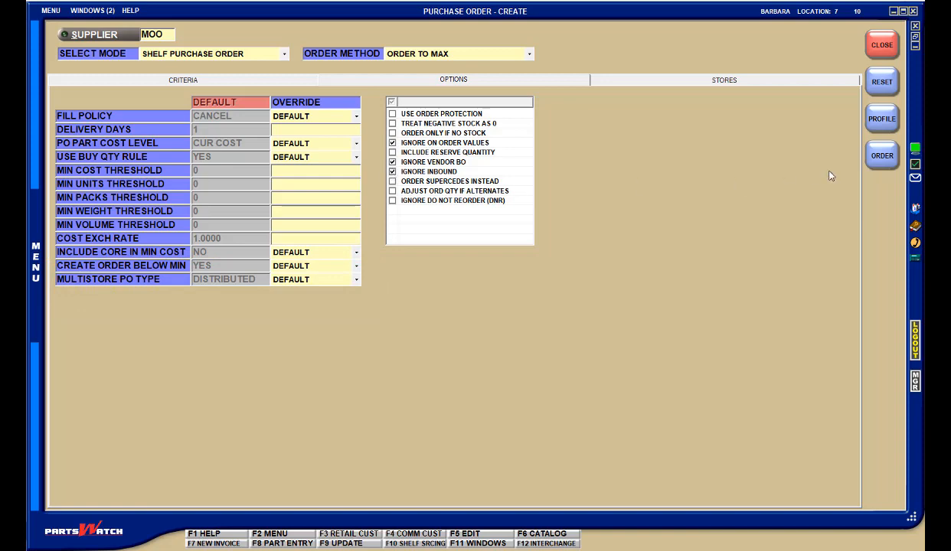
left_click(878, 163)
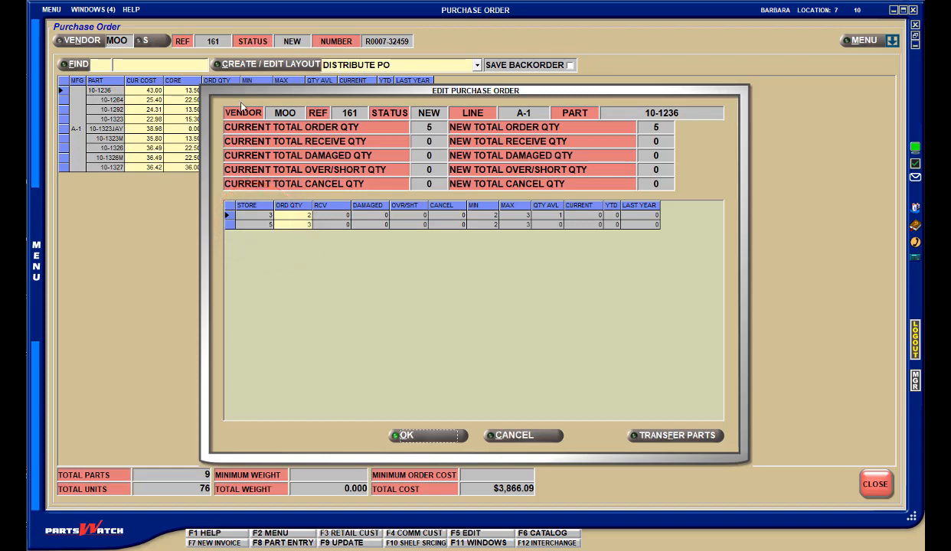
Step: Write in location 9 with an order quantity of 1 for part 10-1236
right_click(283, 217)
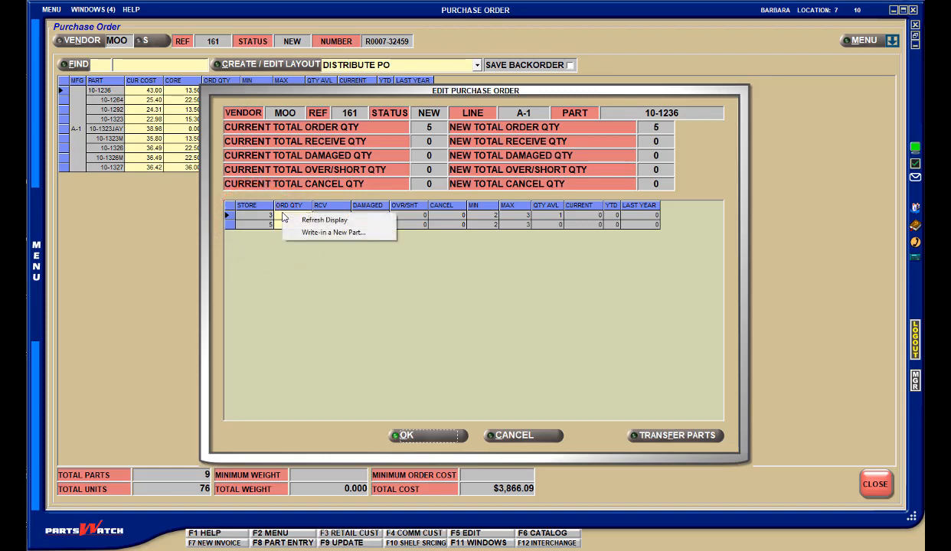
left_click(312, 233)
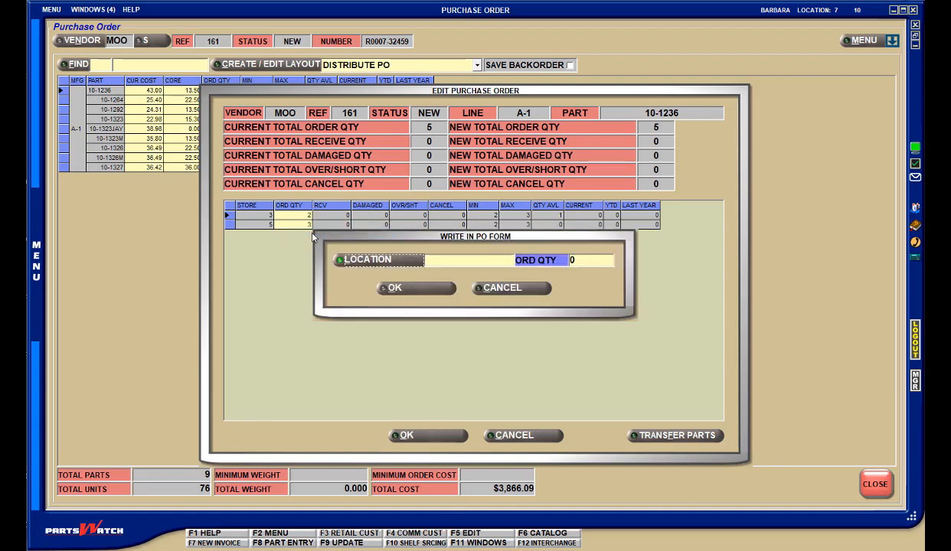
left_click(342, 259)
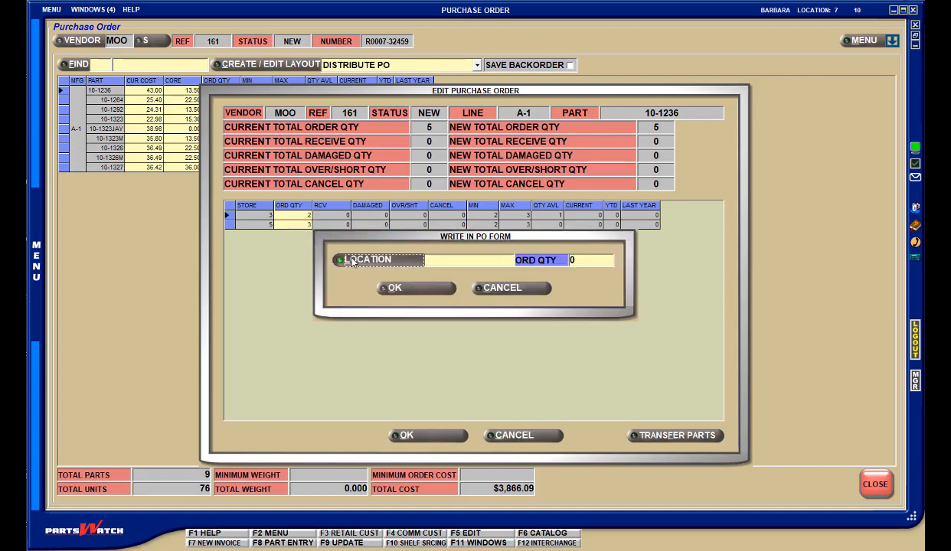
double_click(288, 204)
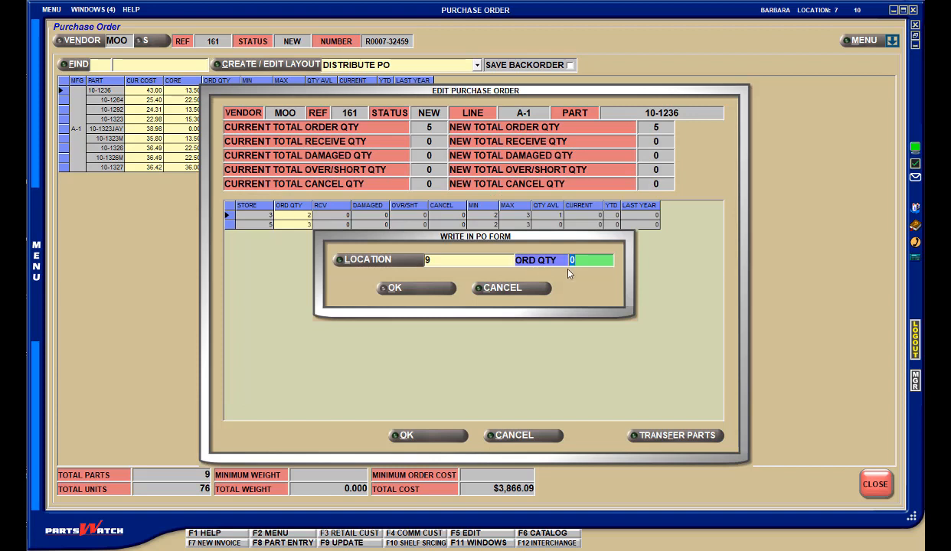
type("1")
left_click(442, 290)
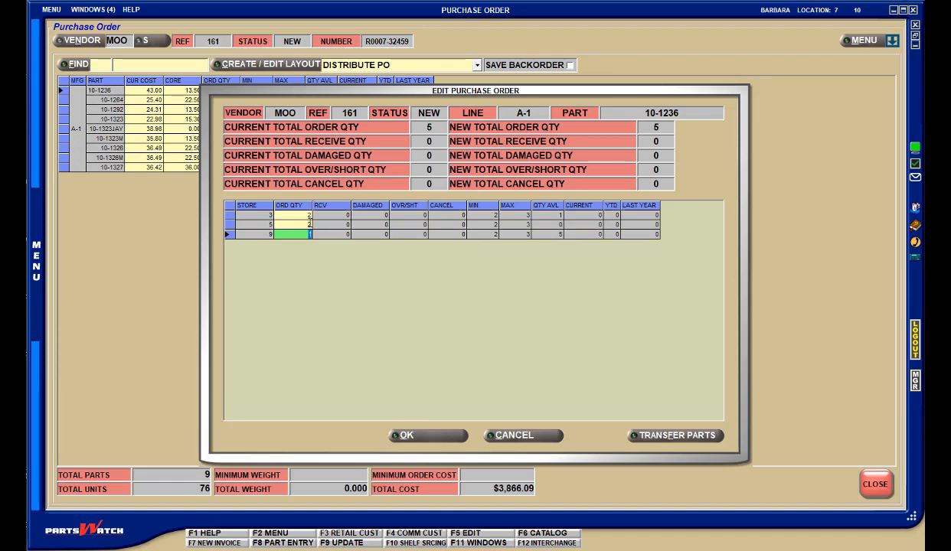
Step: View the transfer form for part 10-1236, and set the last listed store's order quantity to 2 and accept it
left_click(650, 433)
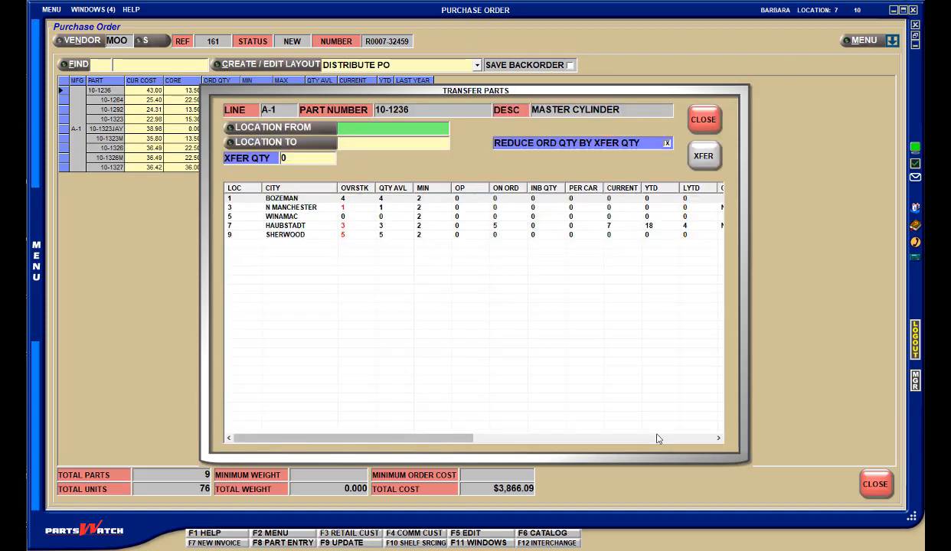
left_click(698, 120)
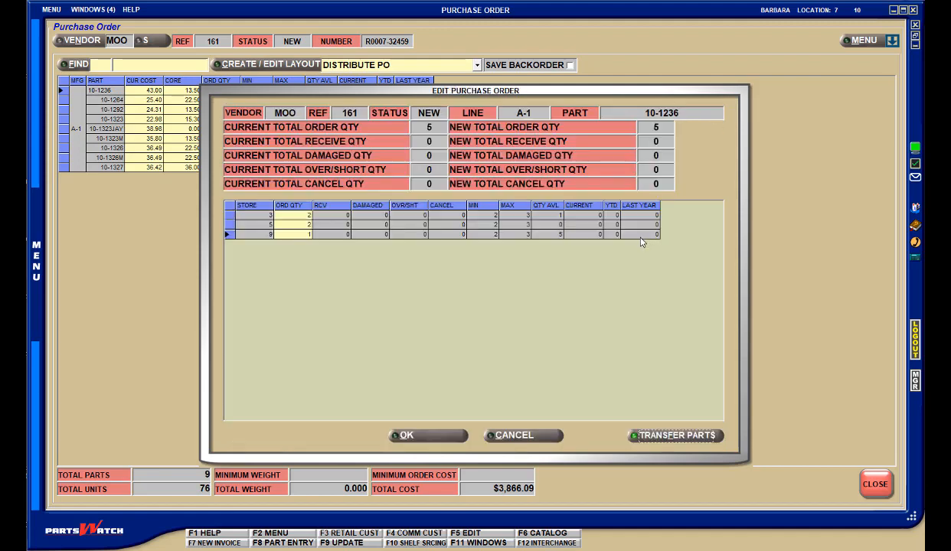
left_click(308, 233)
left_click(303, 236)
type("2")
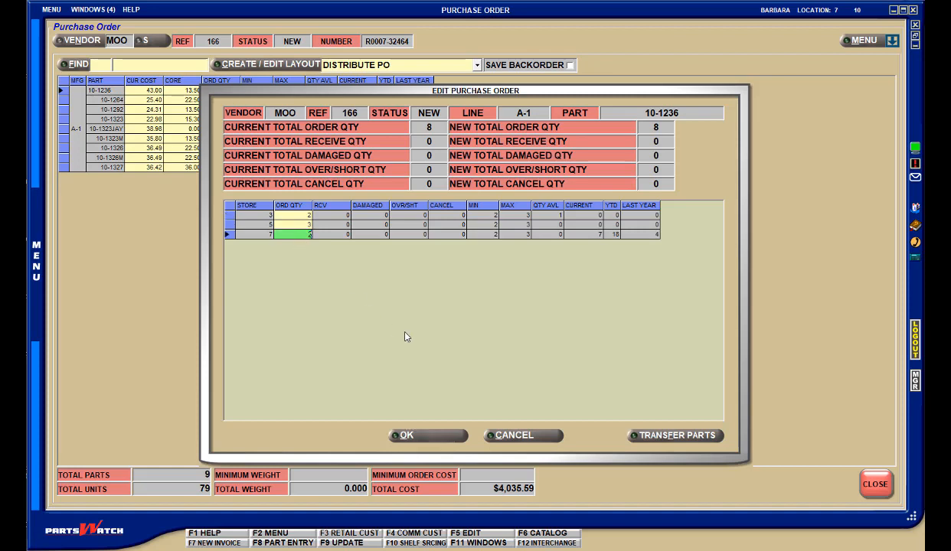
left_click(439, 431)
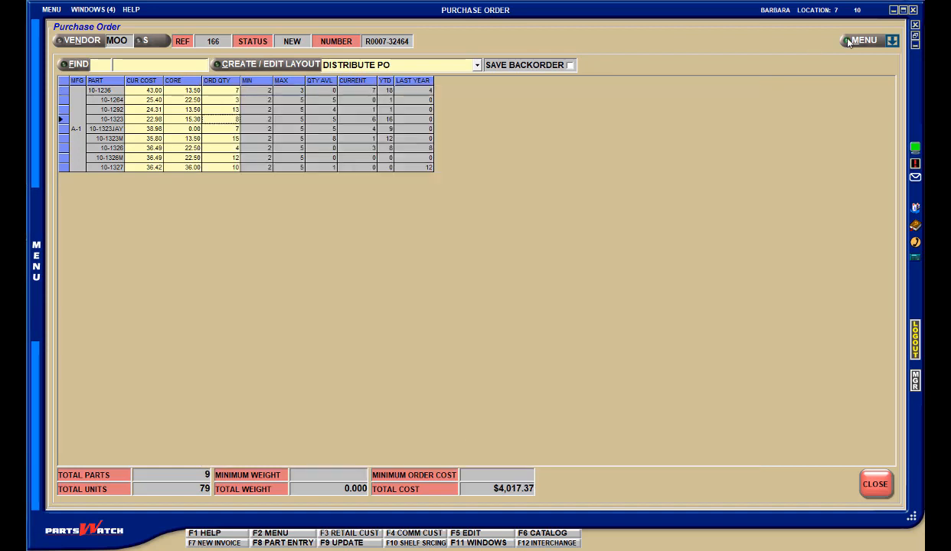
Step: Finalize the MOO purchase order
left_click(858, 43)
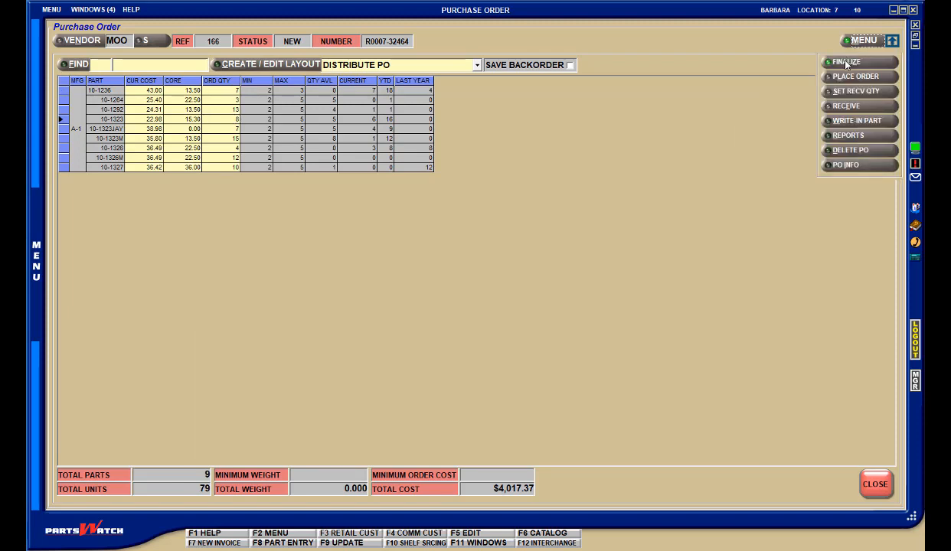
left_click(848, 61)
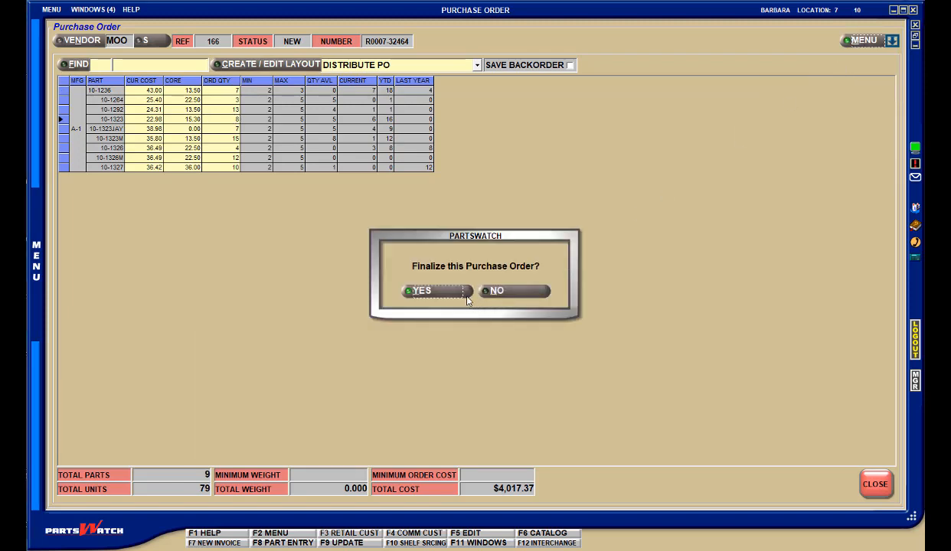
left_click(457, 294)
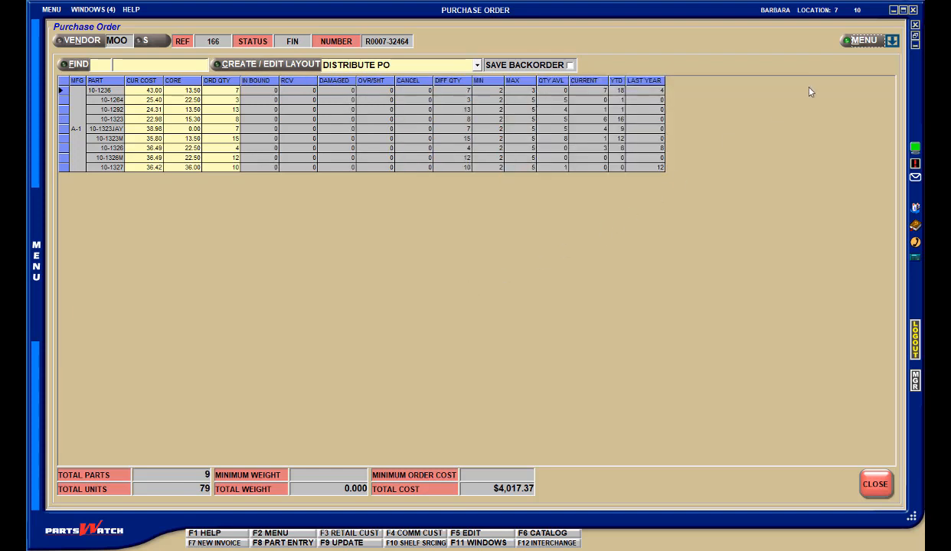
Step: Place the finalized MOO order by processing its eTrans transmission with the XMIT TO ZEUS3 configuration
left_click(865, 42)
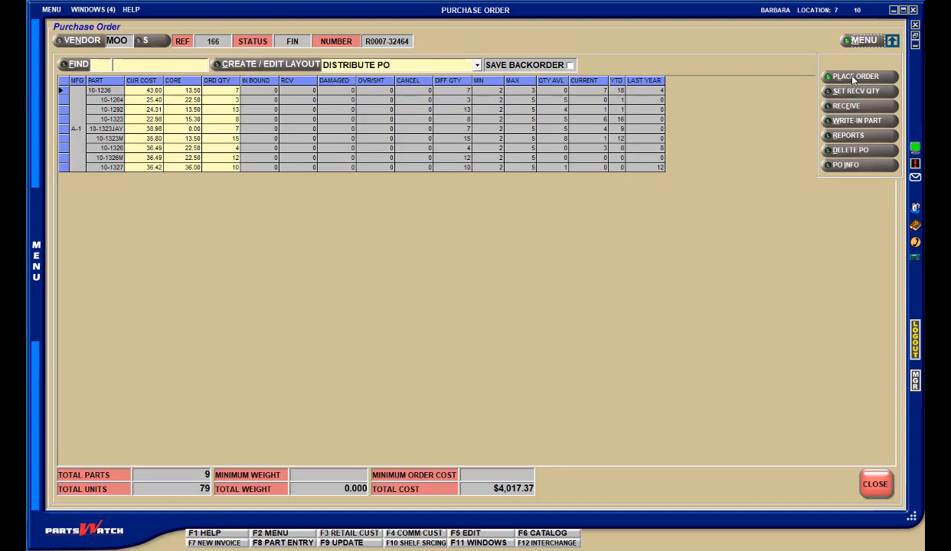
left_click(854, 76)
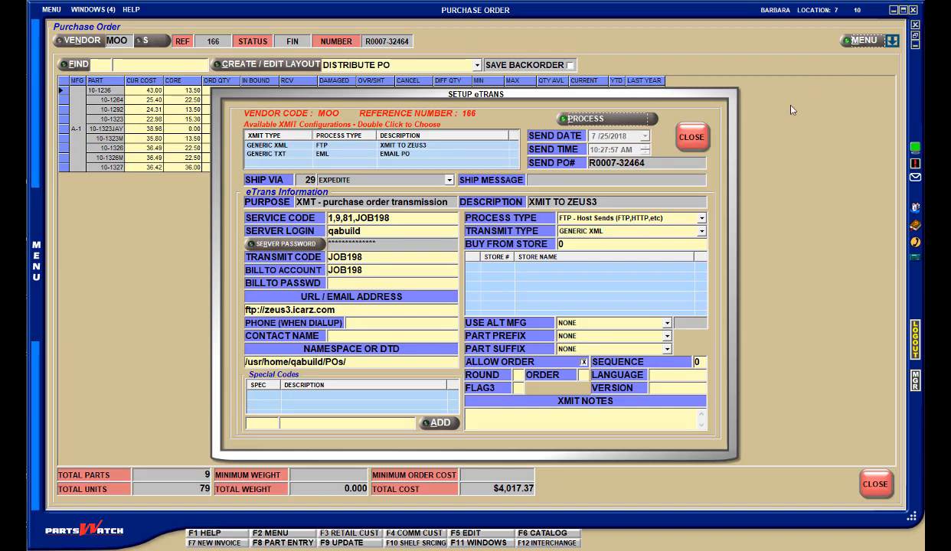
left_click(643, 120)
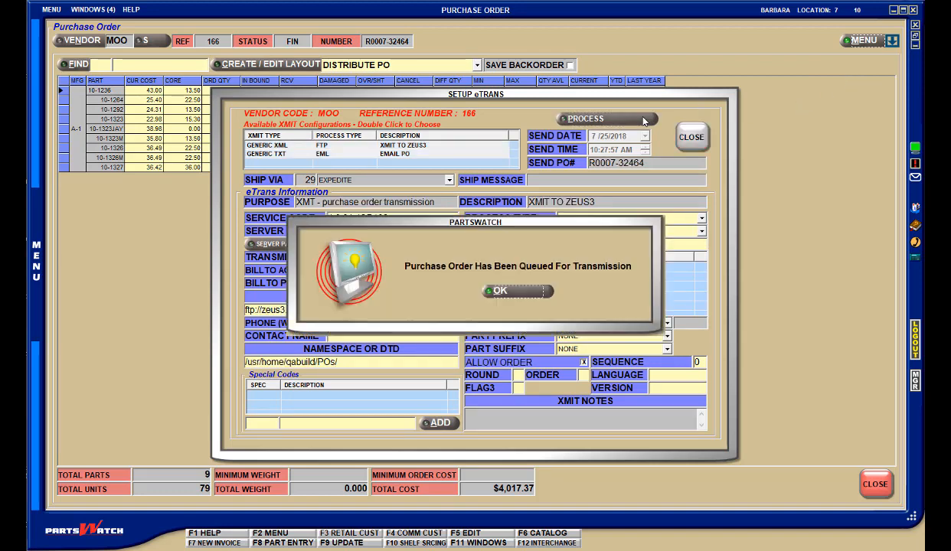
left_click(539, 295)
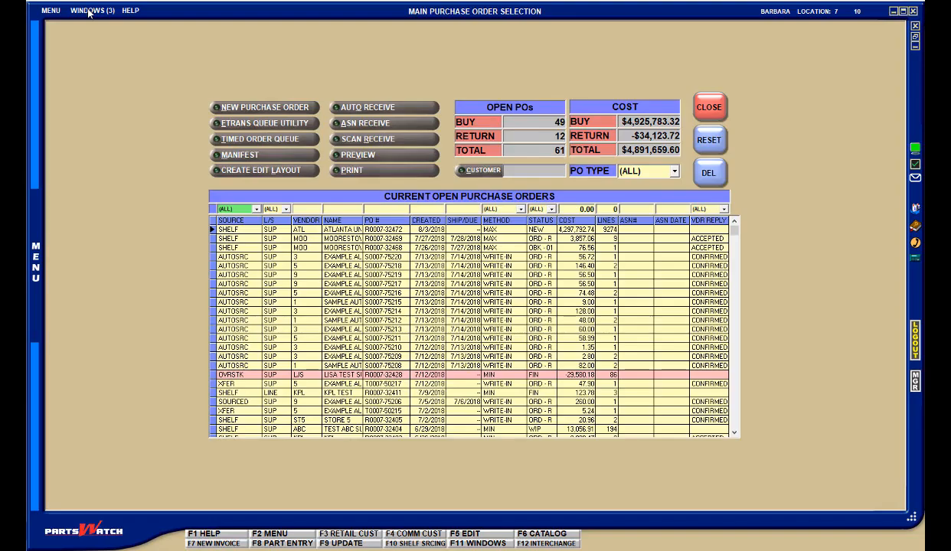
Step: Switch to the part entry for A-1 10-1264 and examine its on-order details
left_click(88, 10)
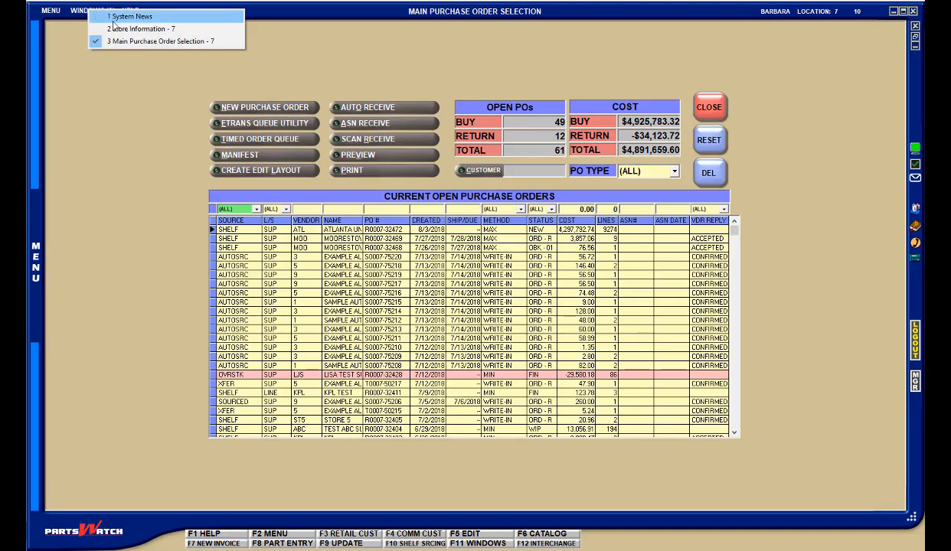
left_click(115, 28)
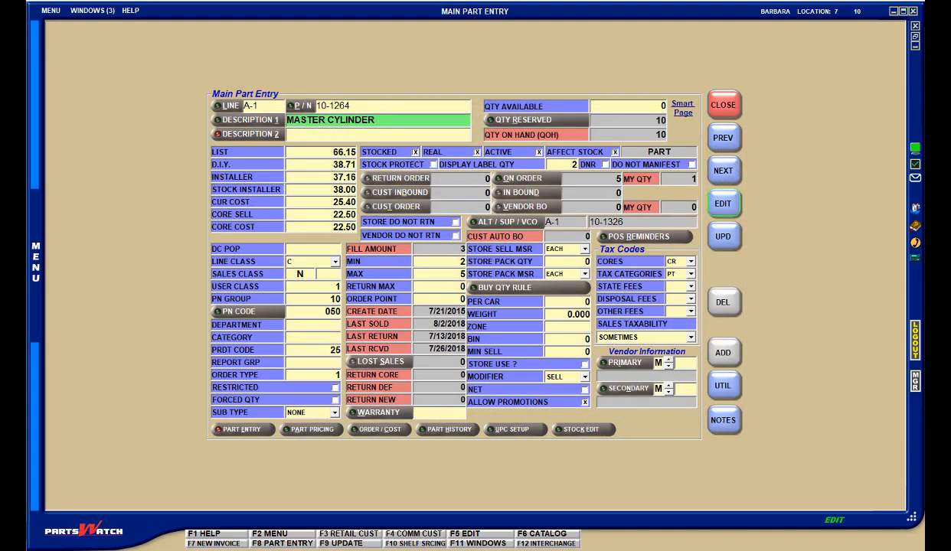
left_click(527, 179)
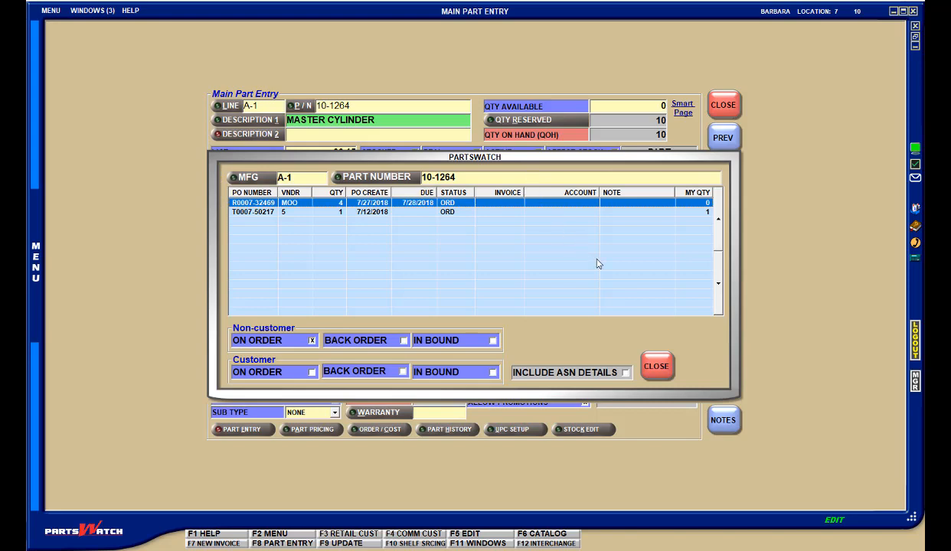
Step: Set the MOO shelf purchase order's receive quantities to the full order quantity and turn on Save Backorder
left_click(657, 366)
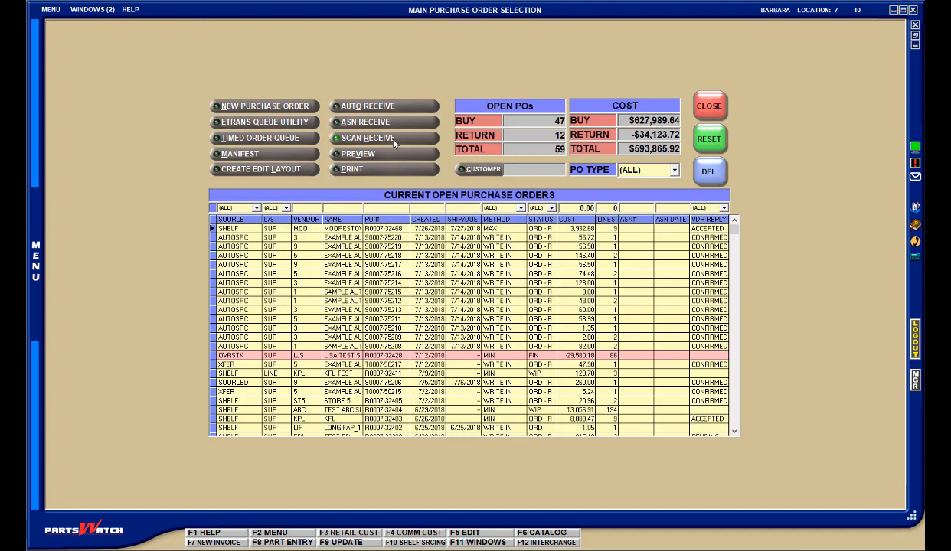
left_click(342, 228)
double_click(343, 228)
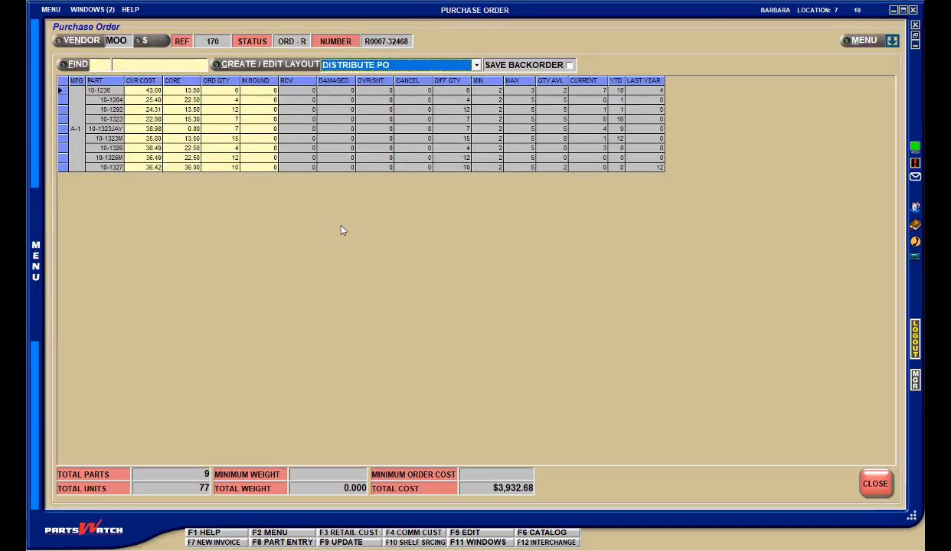
left_click(875, 41)
left_click(857, 92)
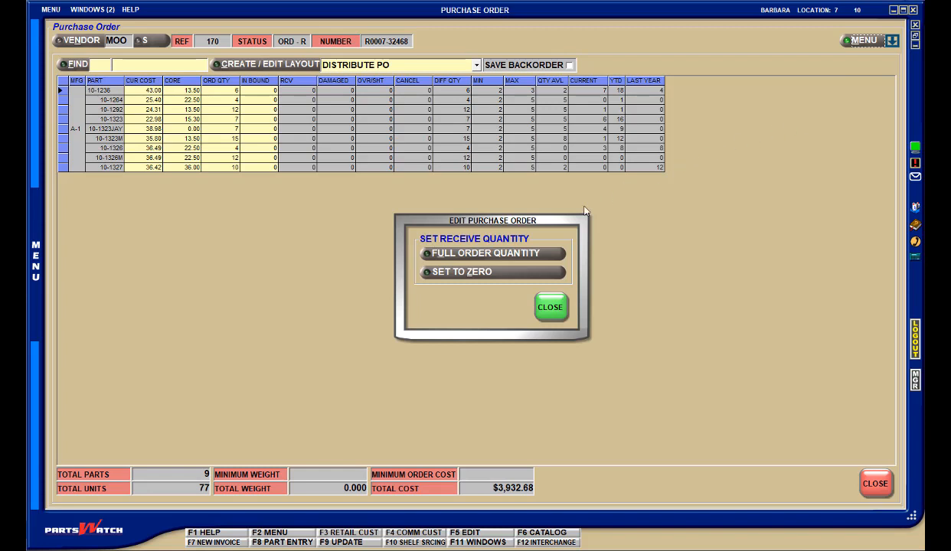
left_click(476, 253)
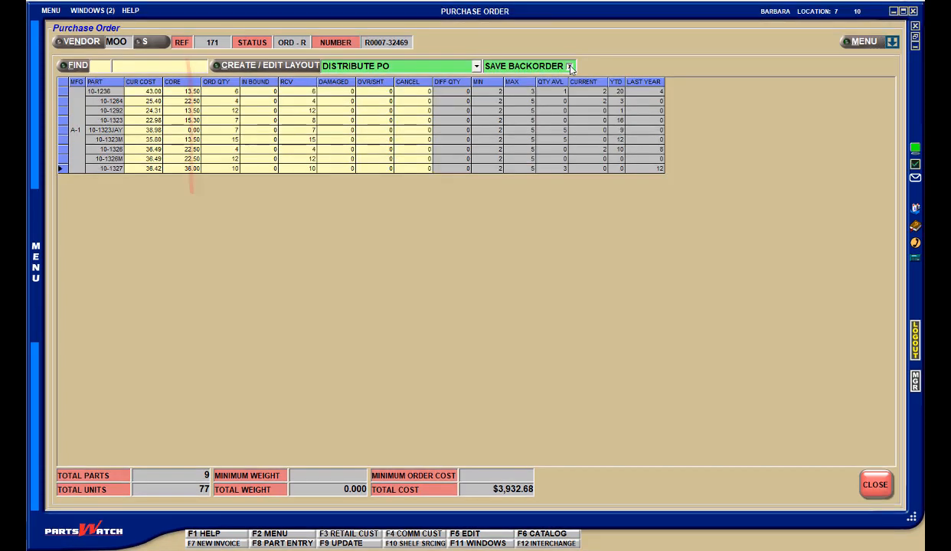
left_click(569, 66)
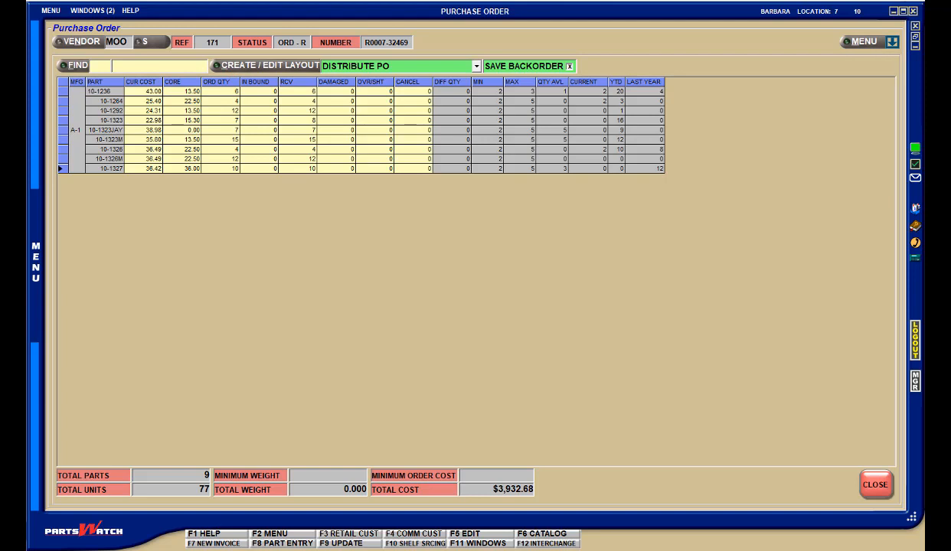
Step: View the Allow Edit After Transmit option in the supplier order specifics
left_click(52, 11)
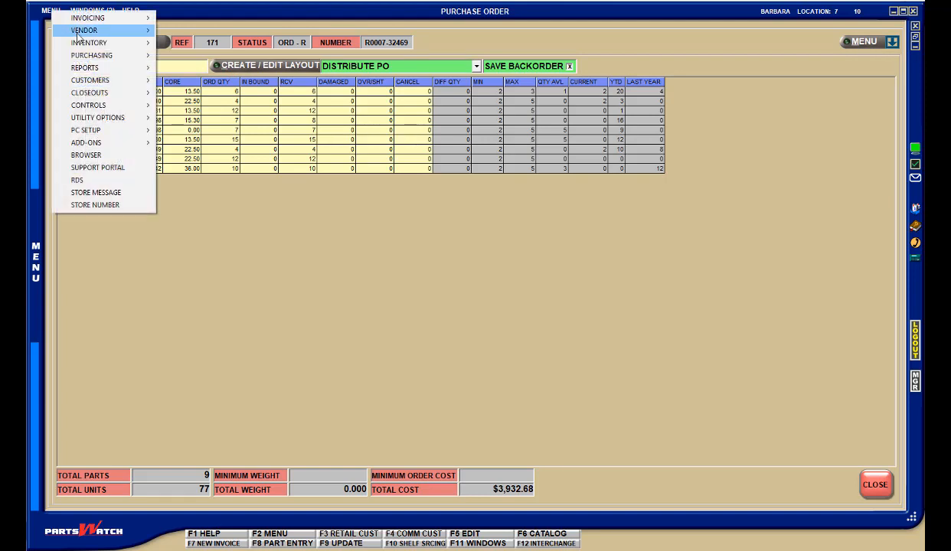
mouse_move(142, 31)
mouse_move(176, 43)
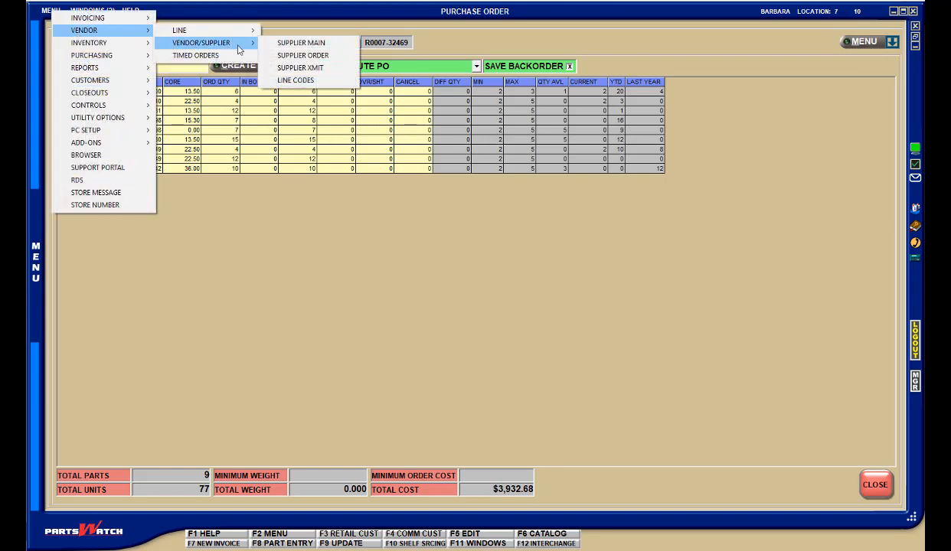
left_click(275, 55)
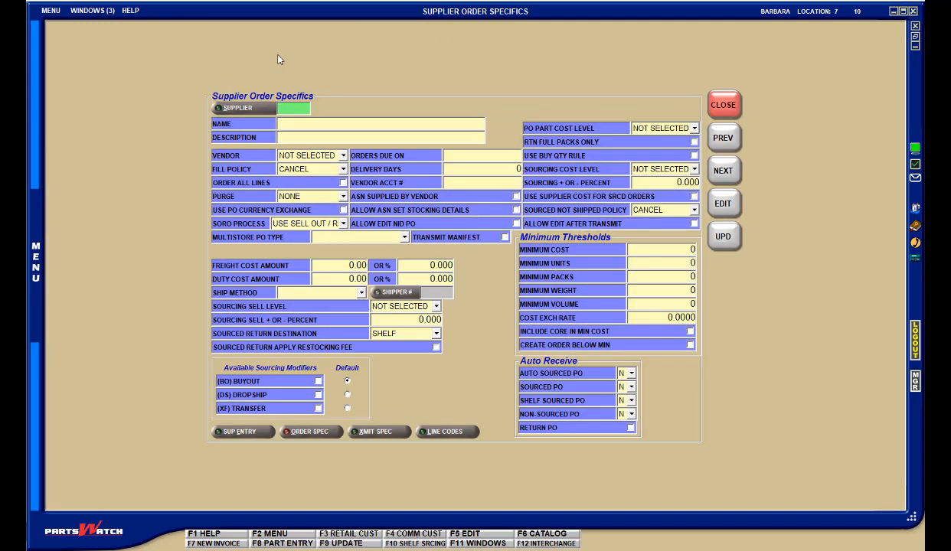
left_click(668, 227)
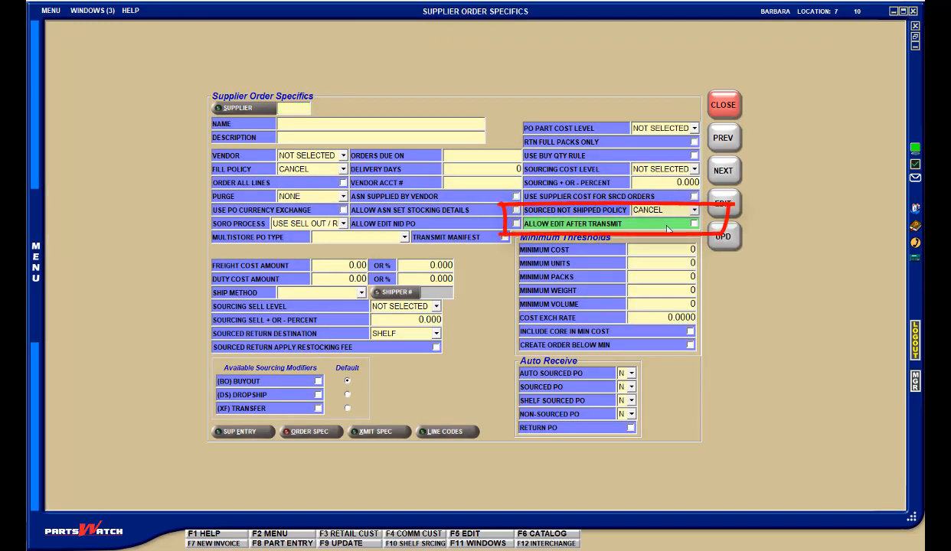
left_click(723, 107)
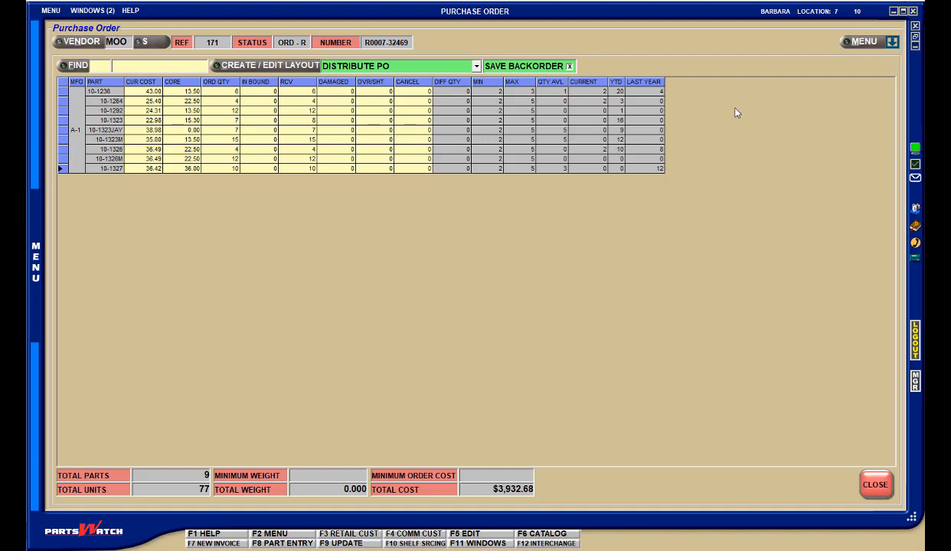
Step: Turn off Save Backorder and open the per-store quantities of part 10-1323 for editing
left_click(570, 67)
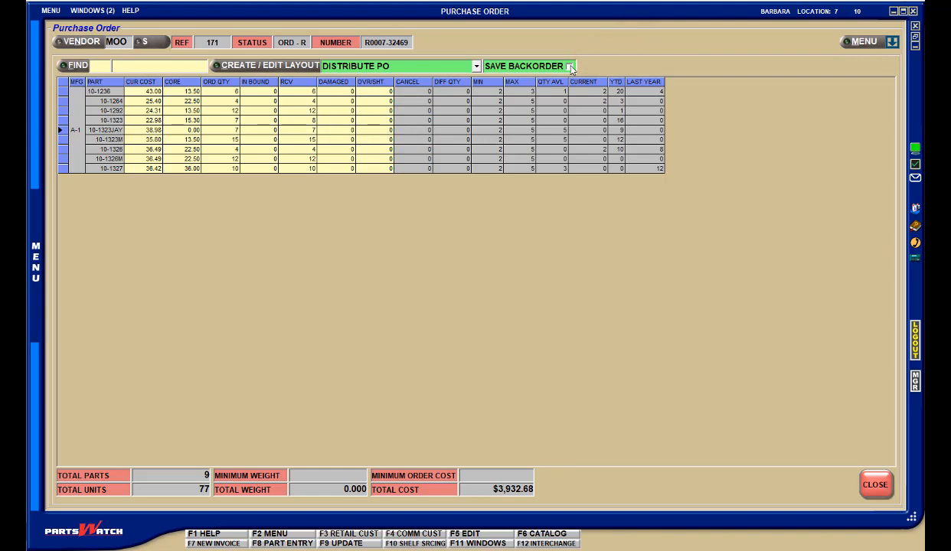
left_click(314, 121)
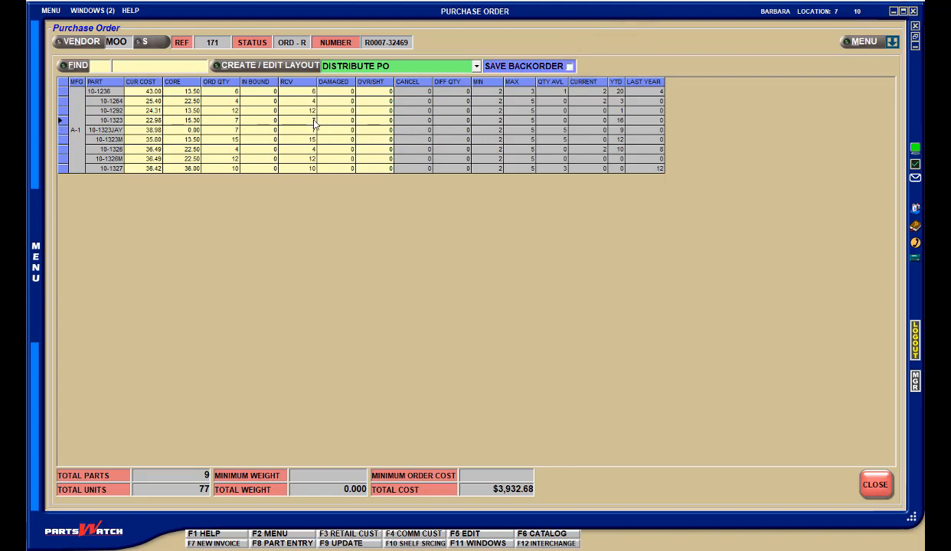
double_click(315, 121)
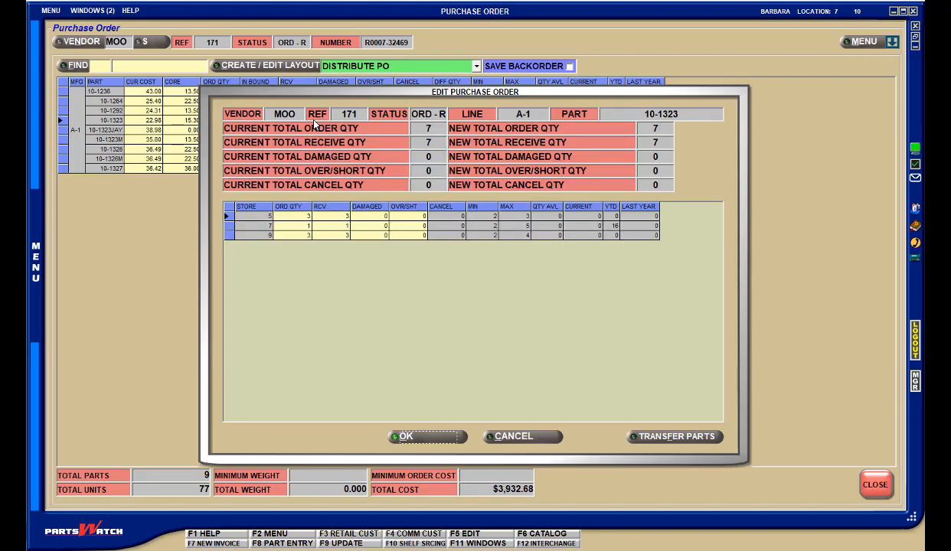
Step: View the write-in form for adding another store location to part 10-1323, without entering anything
right_click(342, 228)
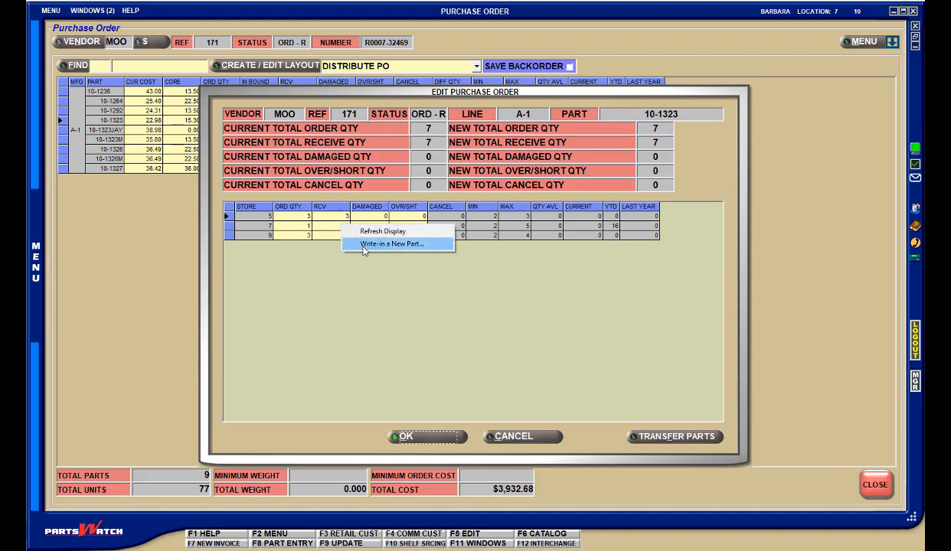
left_click(363, 242)
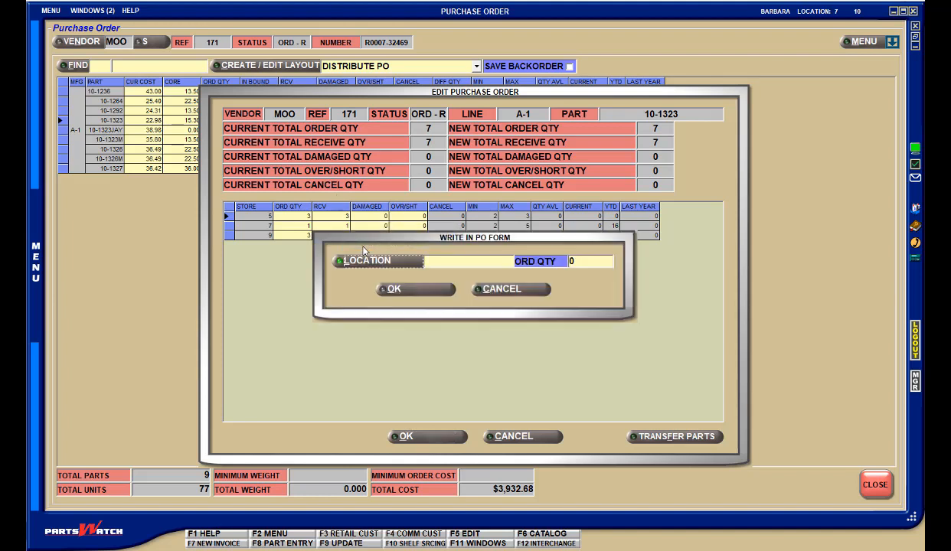
left_click(500, 291)
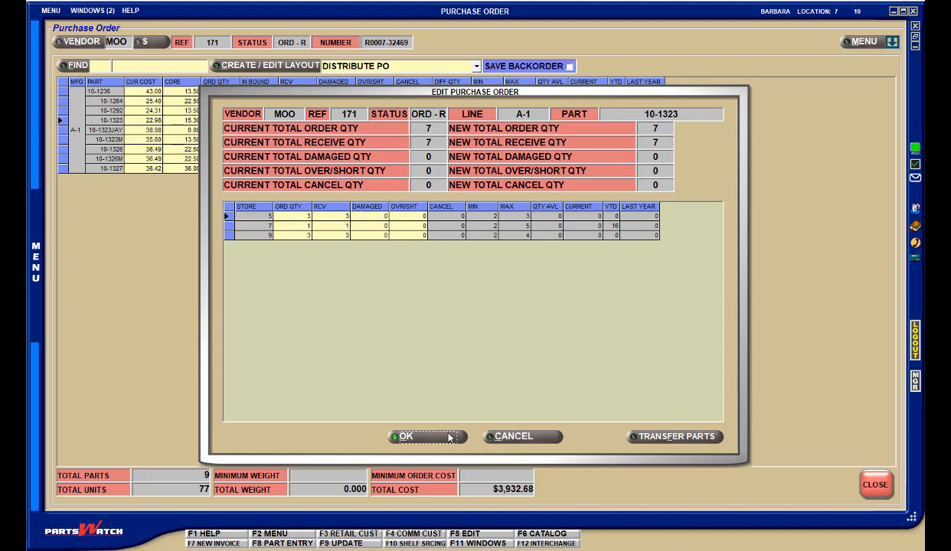
Step: Set store 9's receive quantity for part 10-1323 to 4 and accept the edit
left_click(347, 235)
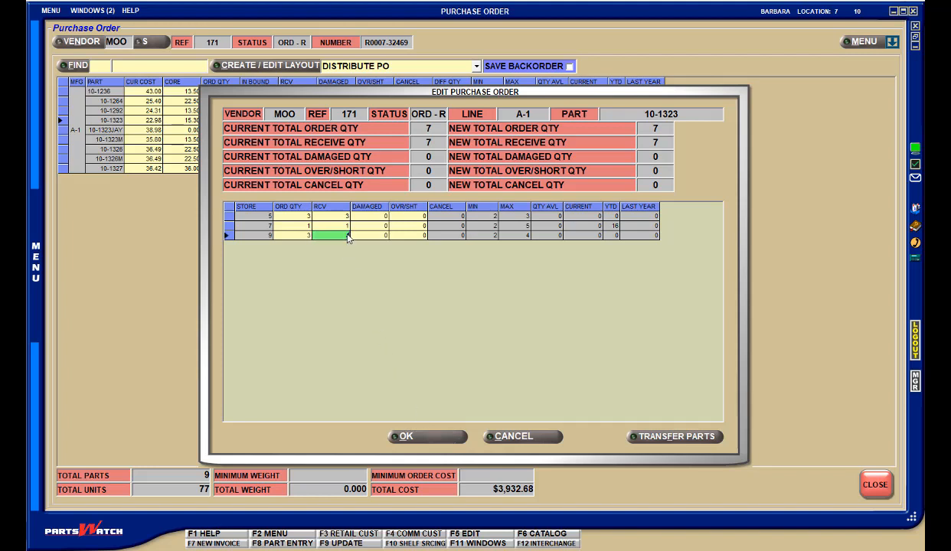
type("4")
left_click(427, 437)
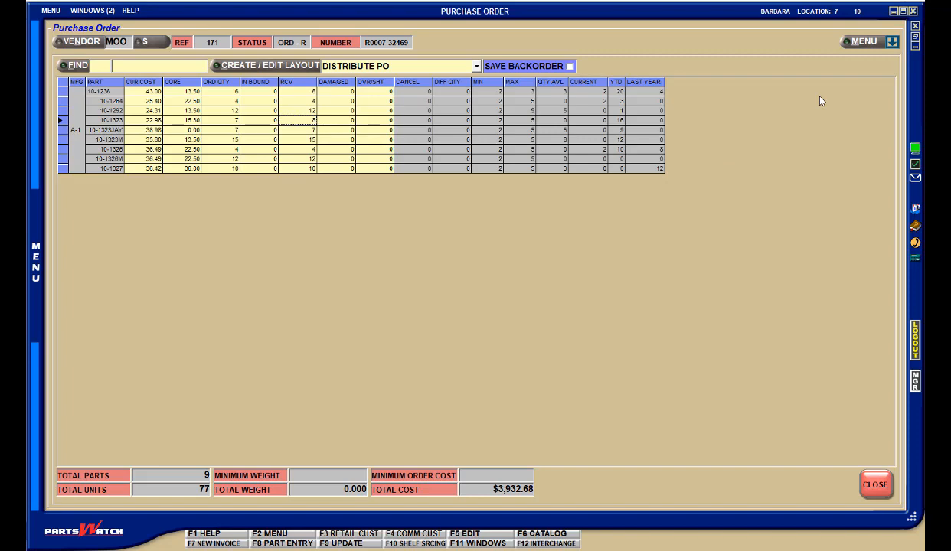
Step: Check the multistore PO type in the purchase order information and return to the item list
left_click(854, 42)
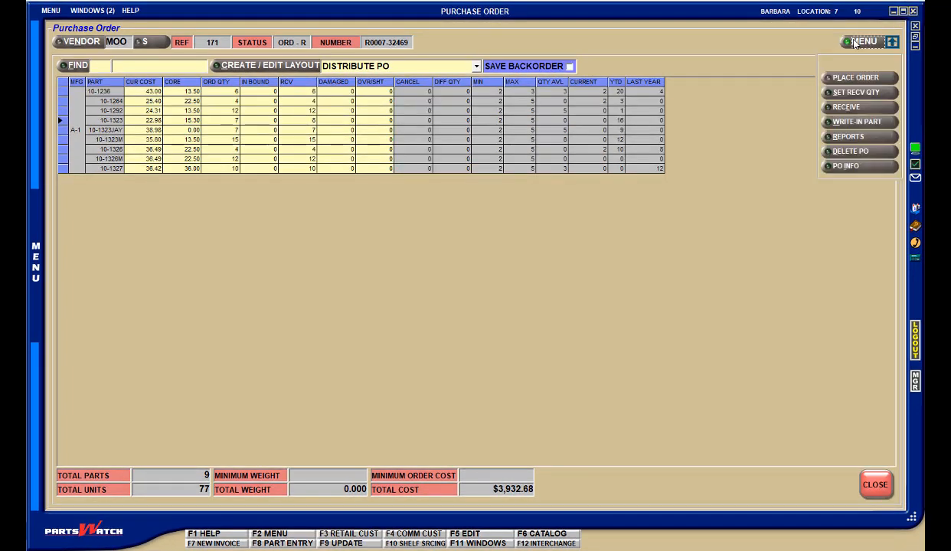
left_click(856, 167)
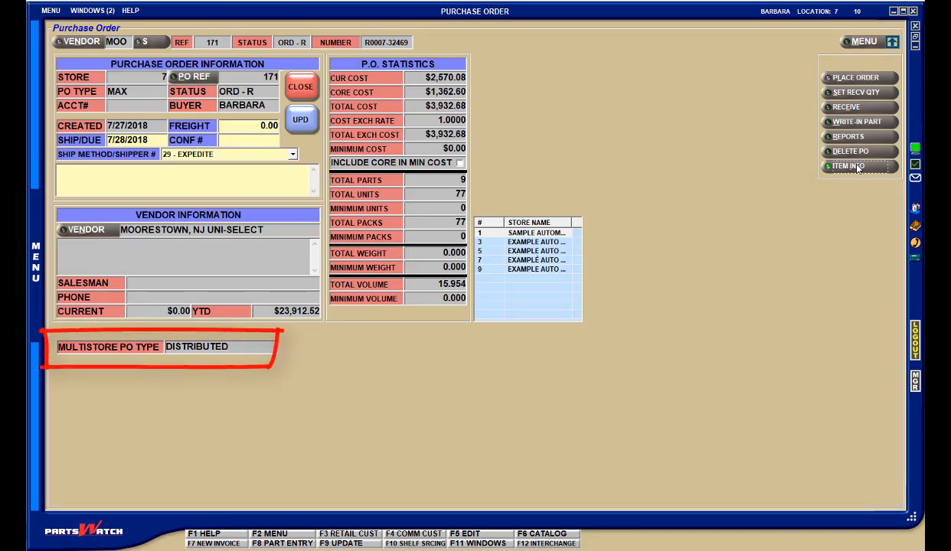
left_click(856, 167)
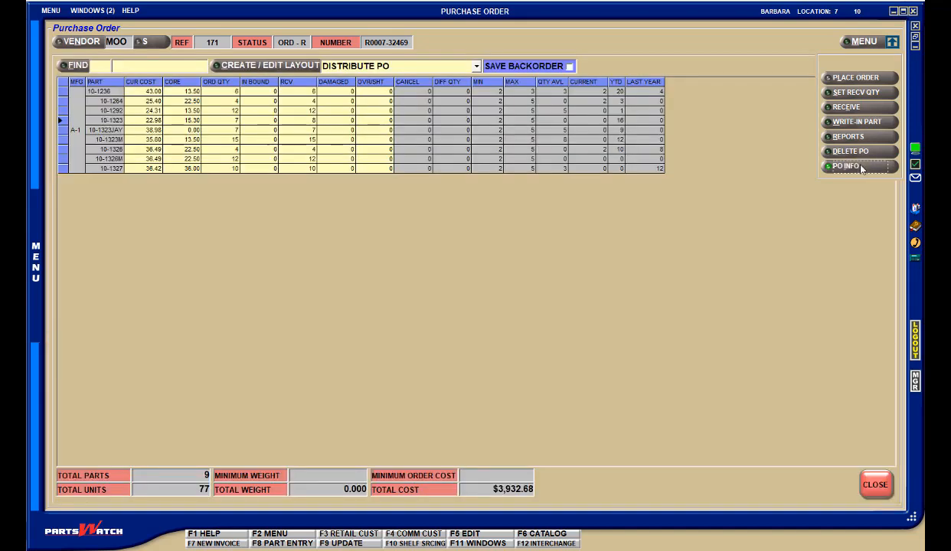
Step: Preview the multistore PO report sorted by line / part, with zero-ordered stores excluded
left_click(846, 138)
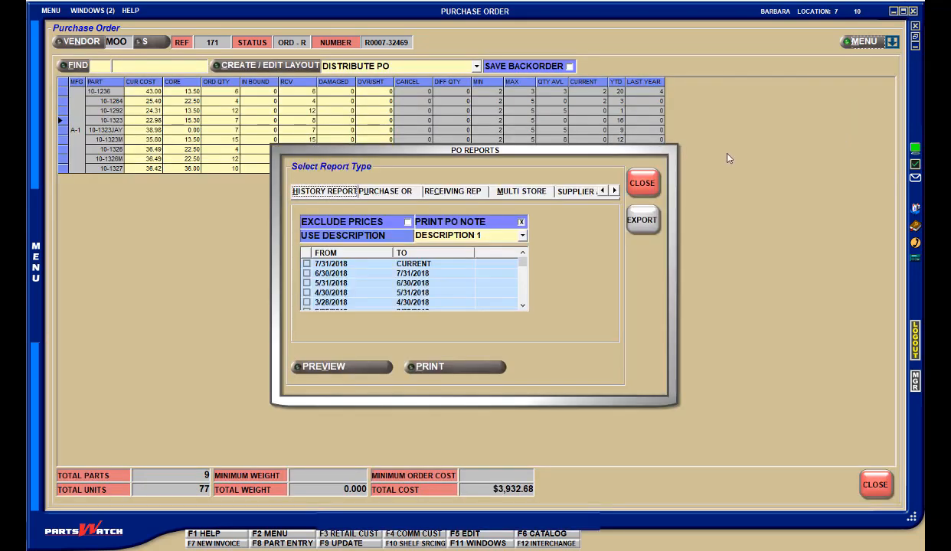
left_click(539, 192)
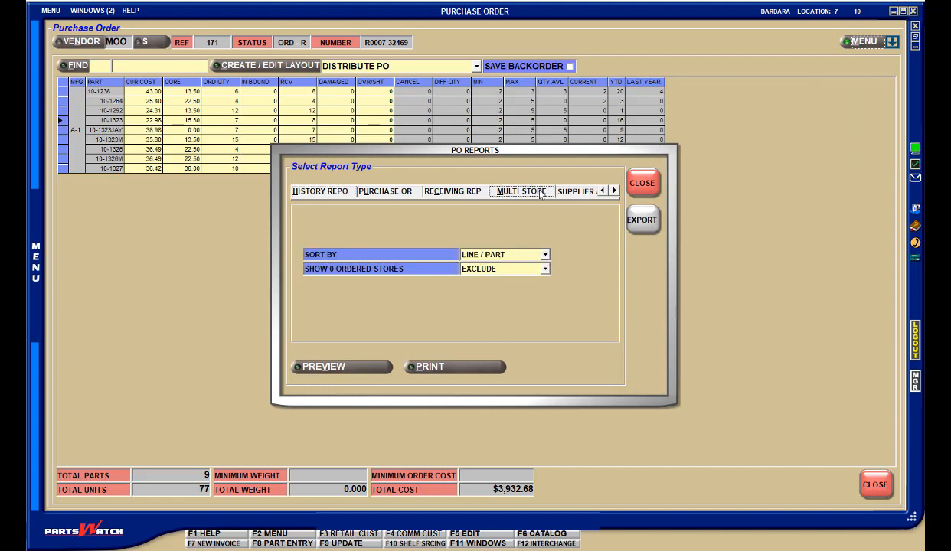
left_click(545, 254)
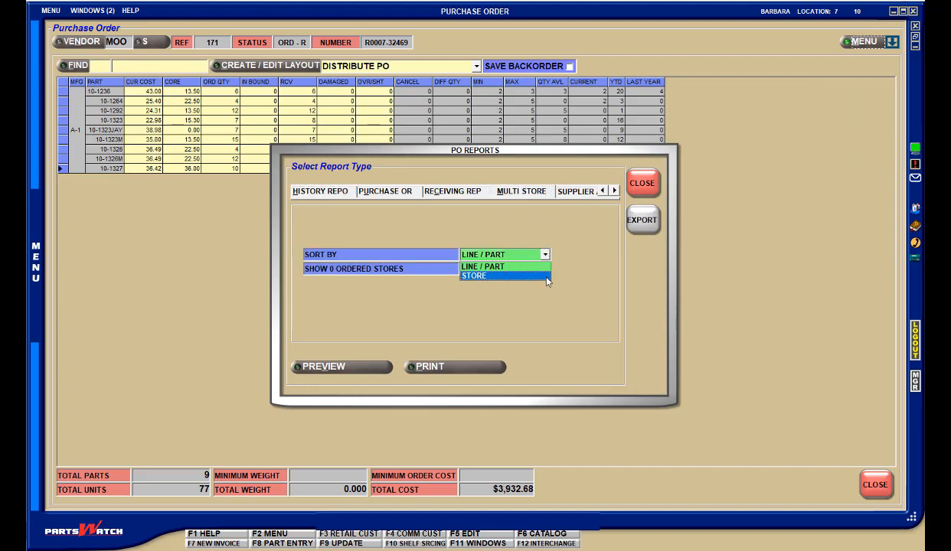
left_click(547, 277)
left_click(546, 255)
left_click(545, 267)
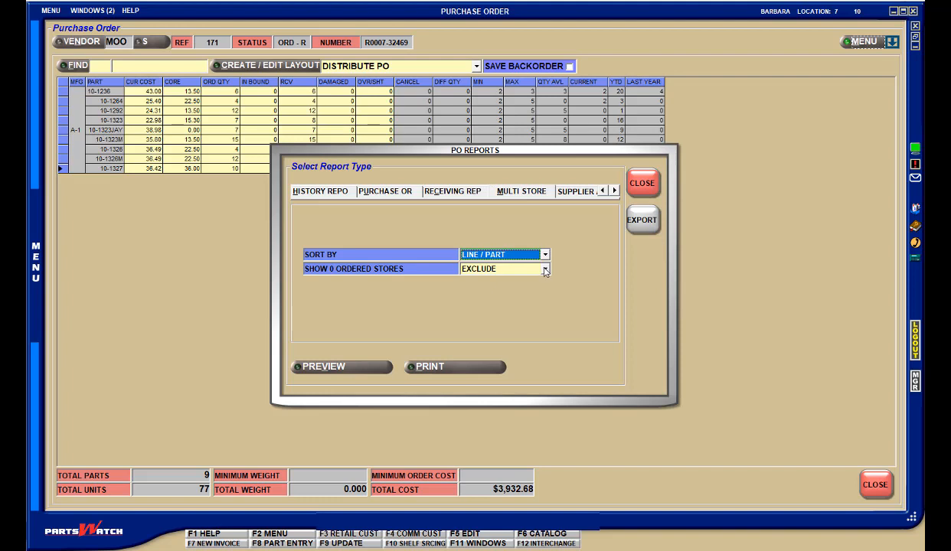
left_click(545, 270)
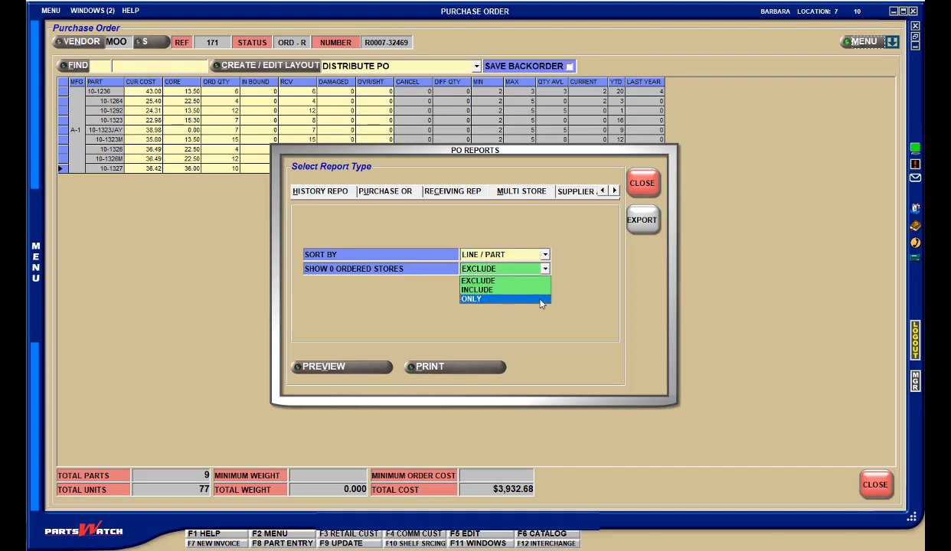
left_click(542, 280)
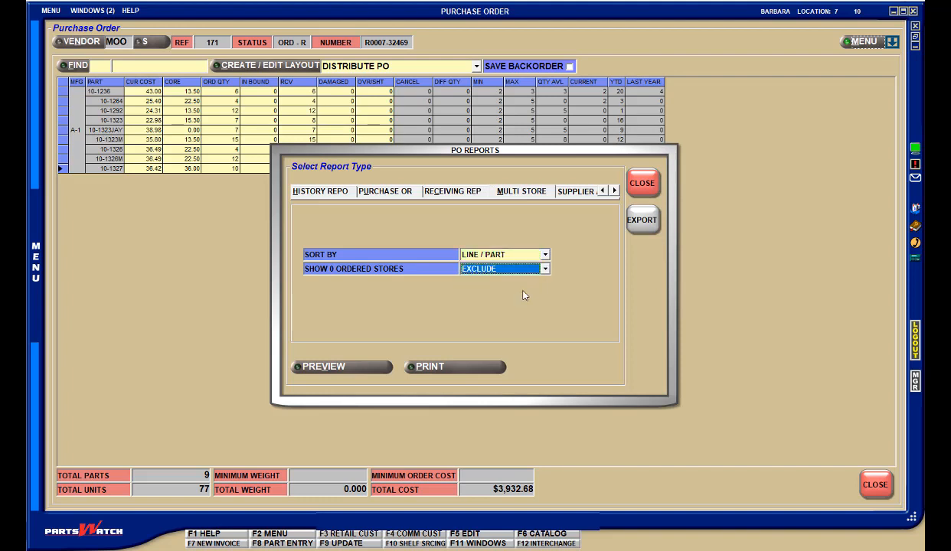
left_click(382, 369)
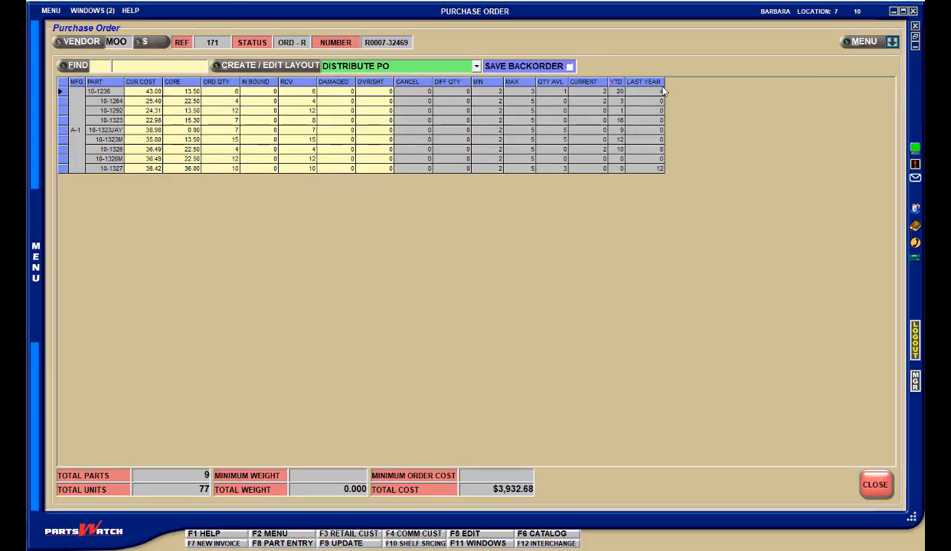
Step: Receive the MOO purchase order into stock, leaving out the negative stock, supercede/NIF, over/short/damaged and adjust/back order reports
left_click(873, 43)
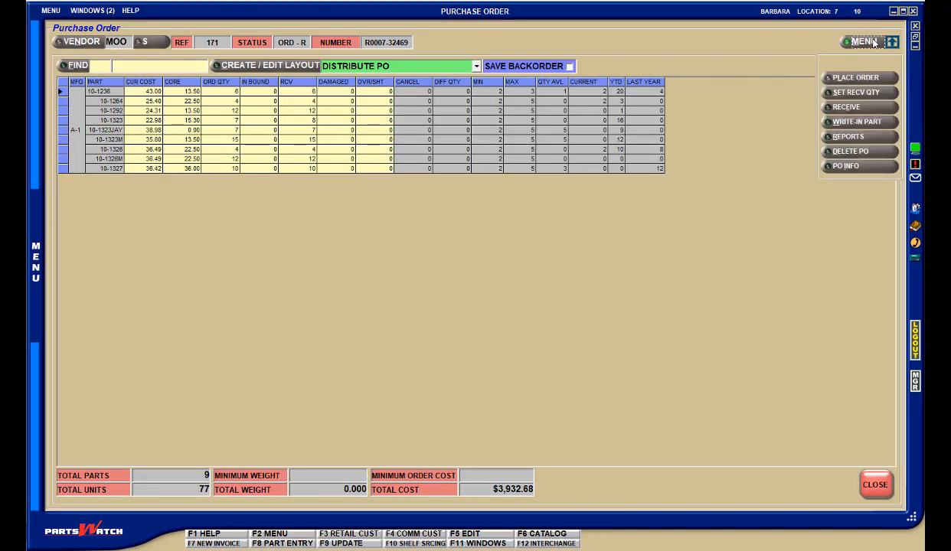
left_click(870, 107)
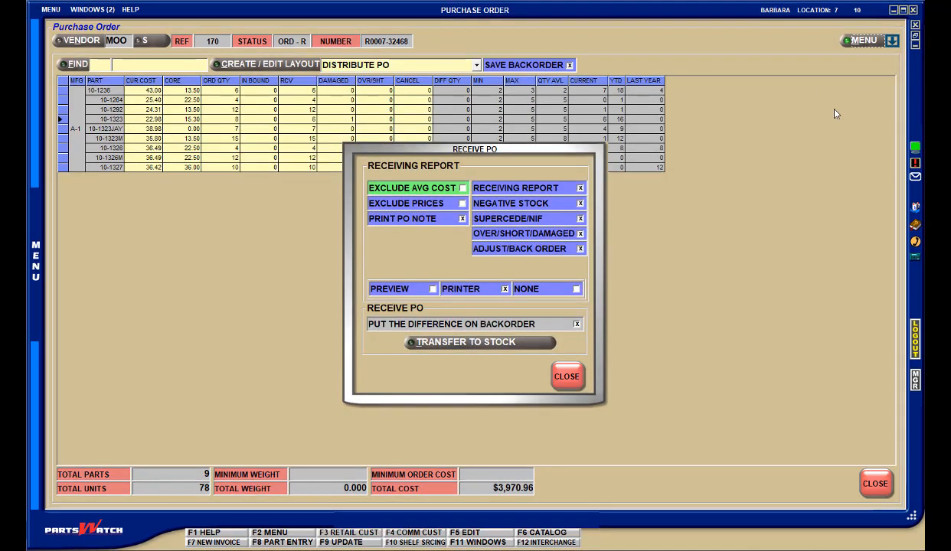
left_click(579, 204)
left_click(580, 219)
left_click(580, 235)
left_click(582, 250)
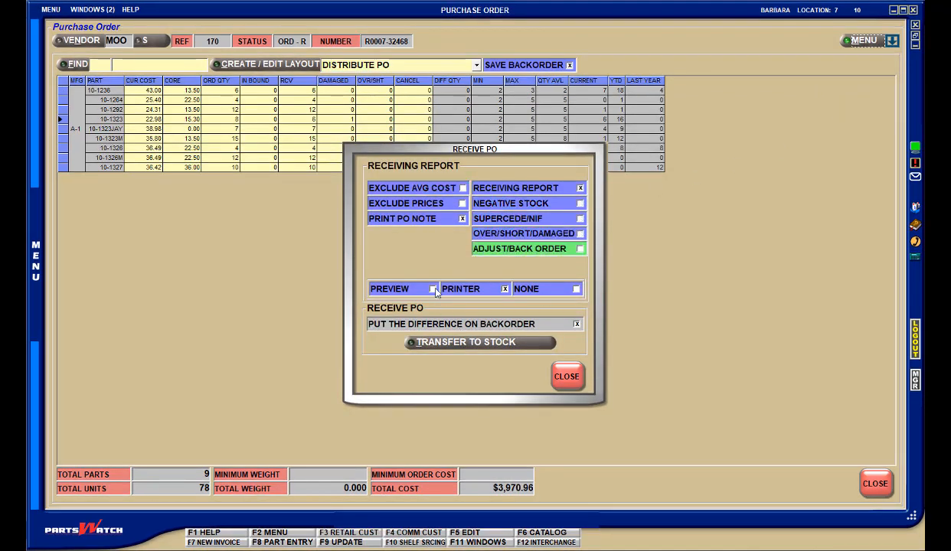
left_click(460, 339)
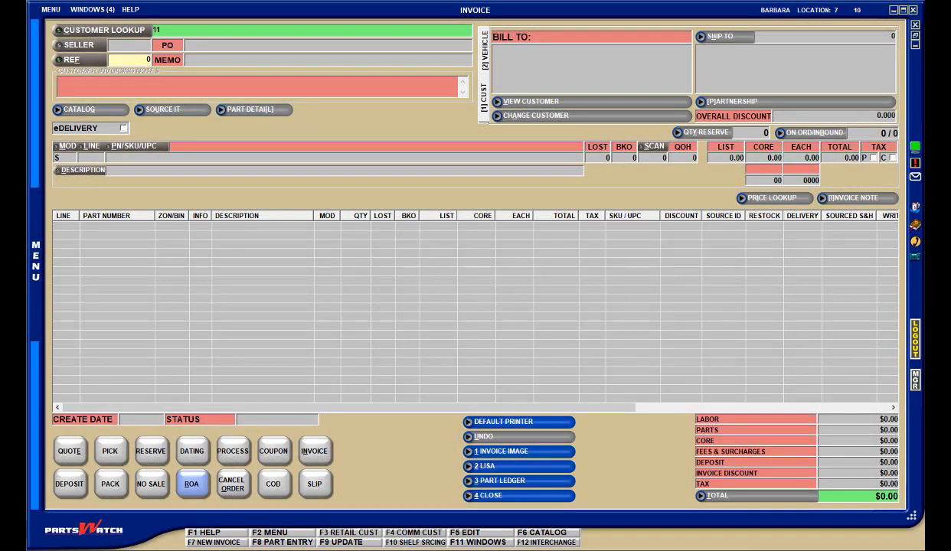
Step: Look up the existing invoice references and open the reserved transfer to Rensselear
left_click(77, 61)
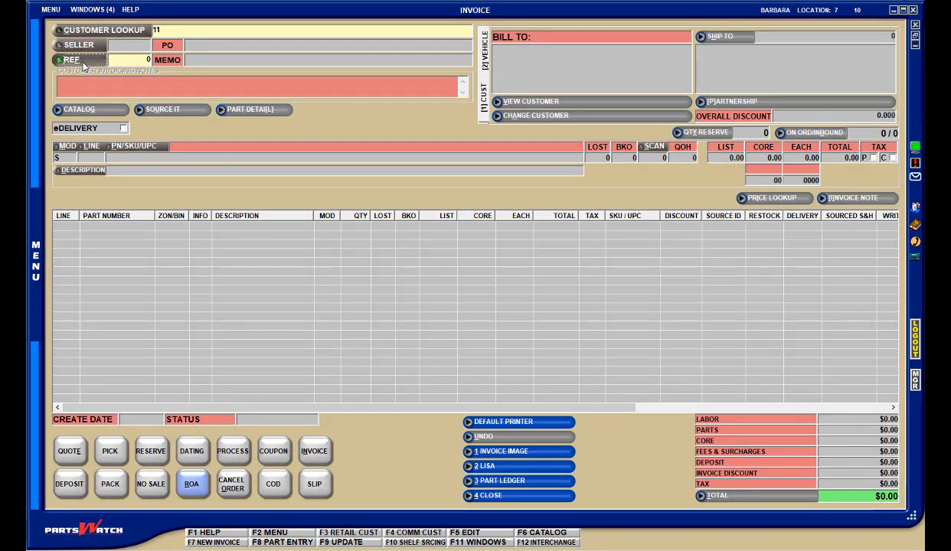
double_click(305, 221)
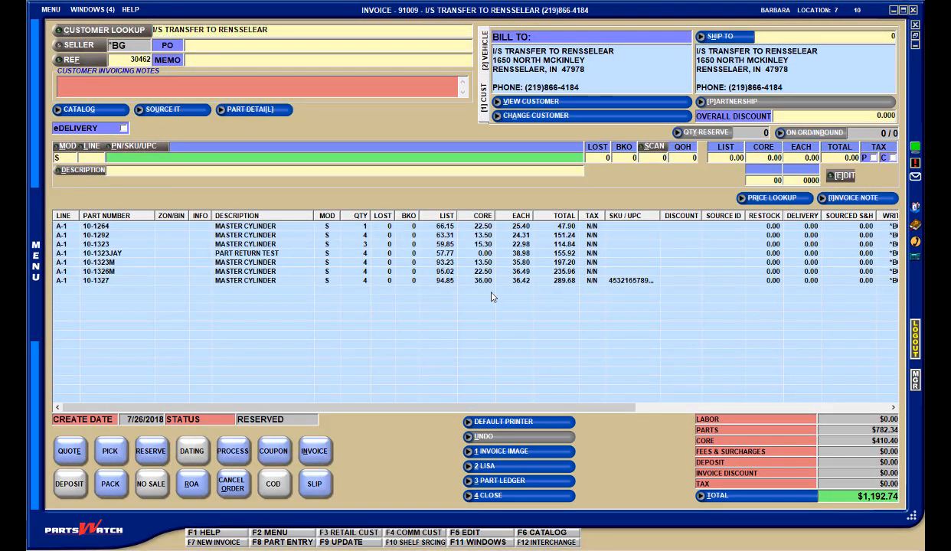
Step: Switch to the store information and view the choices for the distributed PO routing document, keeping PICK
left_click(92, 9)
left_click(130, 46)
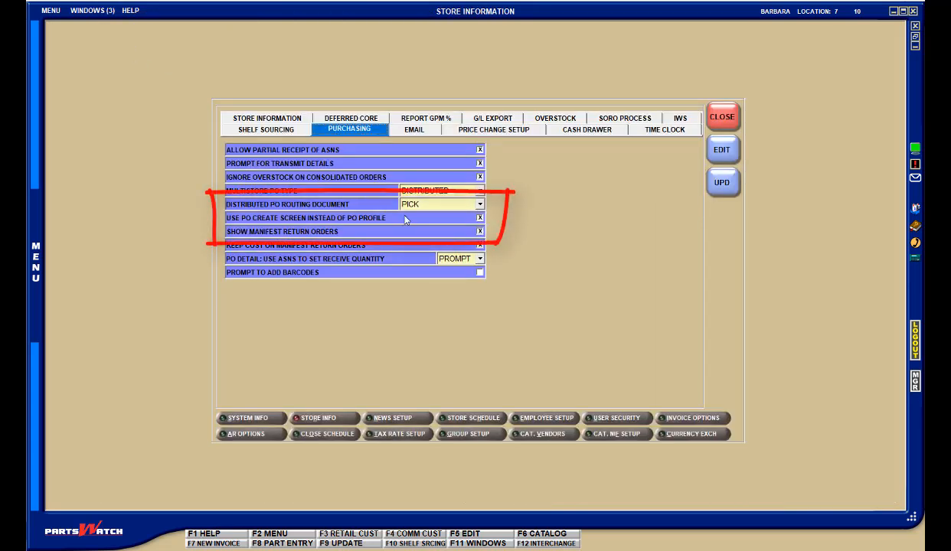
left_click(479, 205)
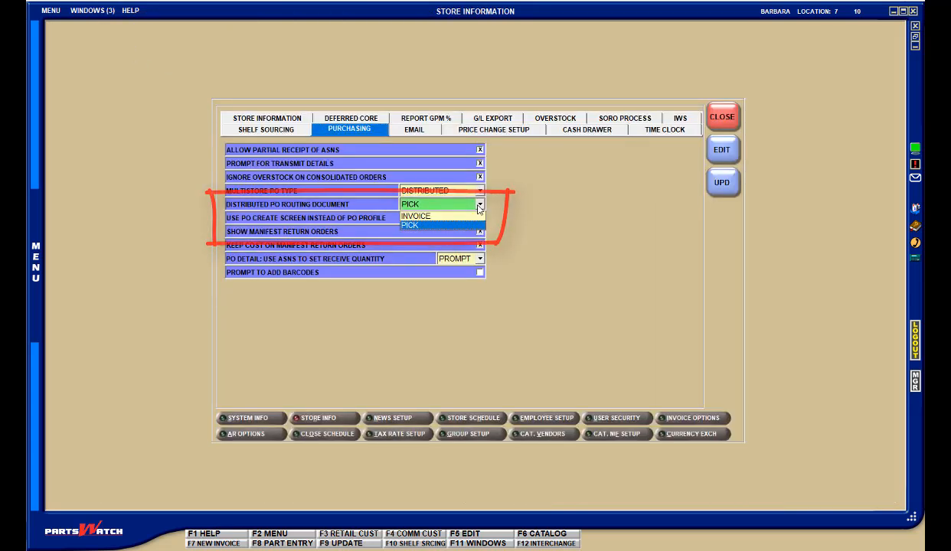
left_click(479, 207)
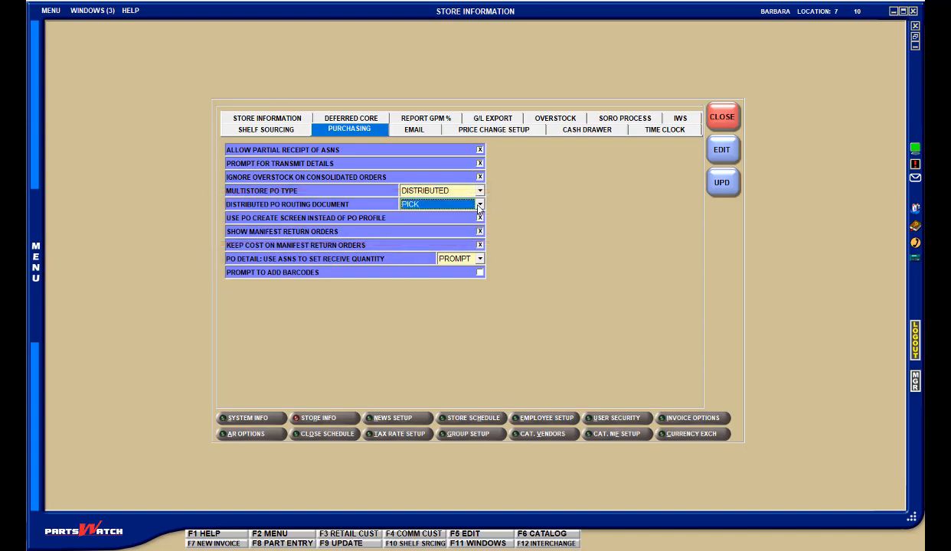
Step: Switch to the purchase order selection and check which multistore PO the first listed distributed transfer order belongs to
left_click(82, 11)
left_click(88, 28)
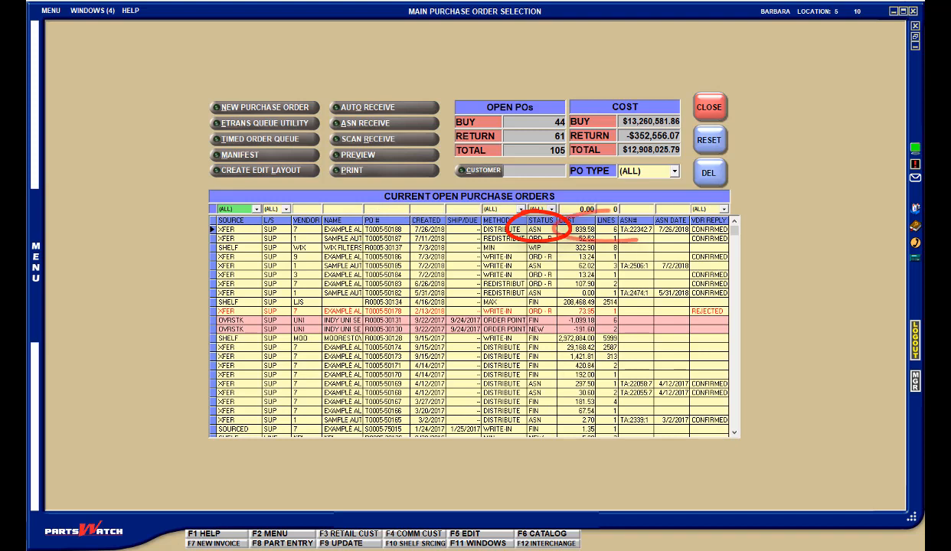
right_click(342, 231)
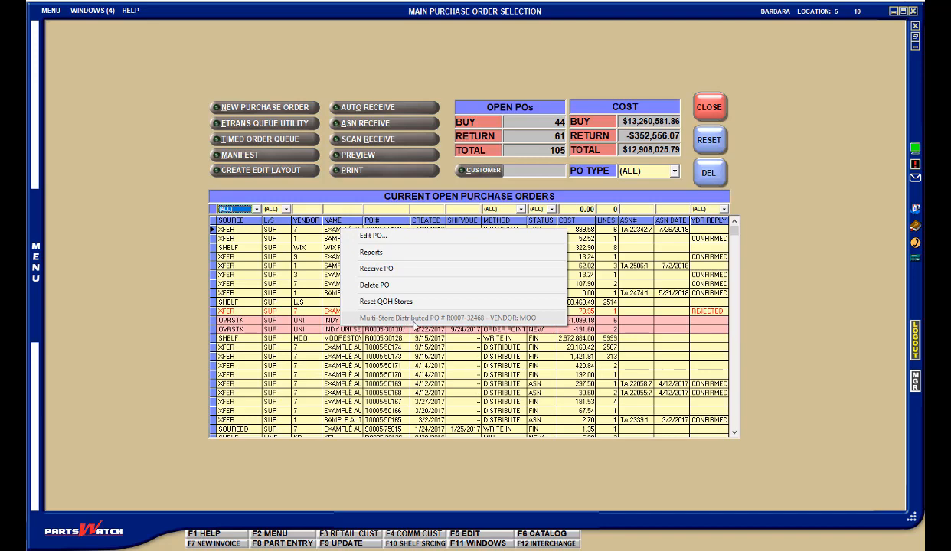
left_click(794, 327)
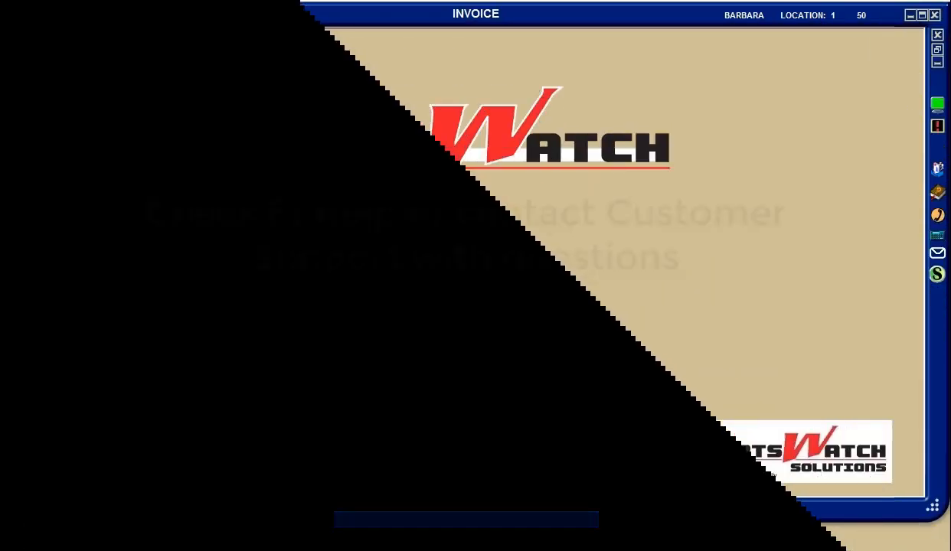